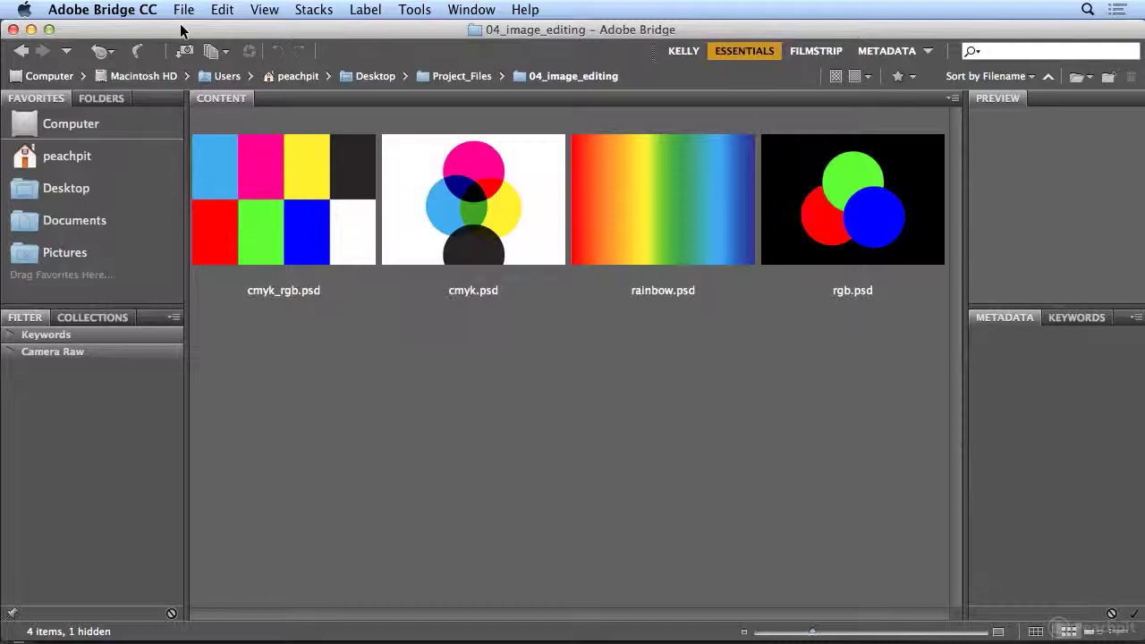
- Show the File menu commands while viewing the 04_image_editing folder
click(188, 11)
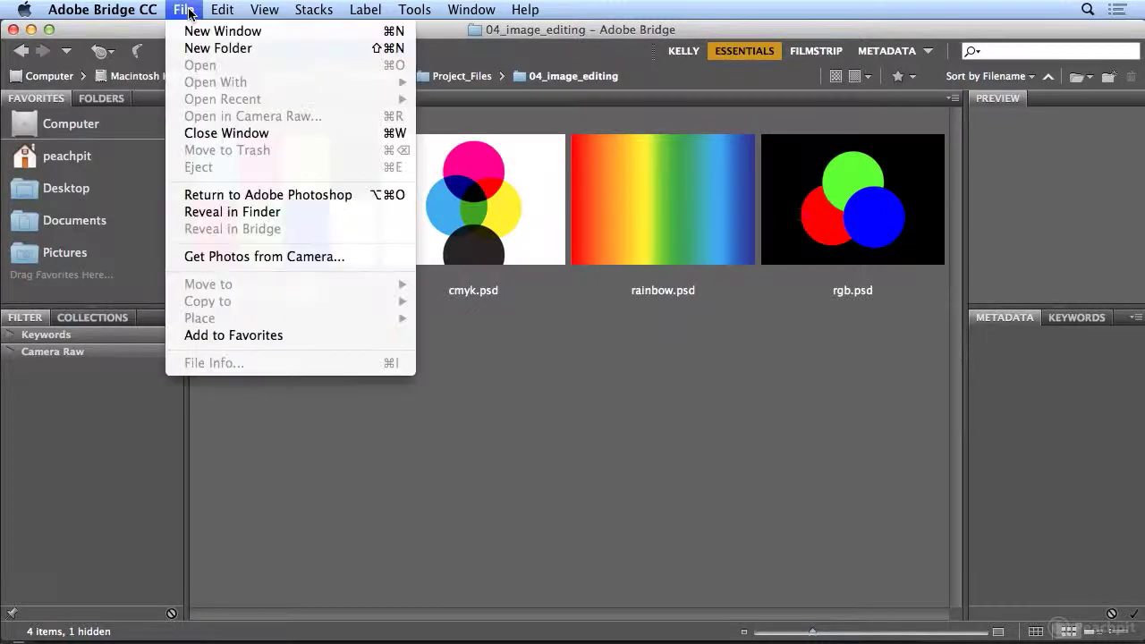
- Start Get Photos from Camera and turn on 'Don't show again' in the launch prompt
click(351, 257)
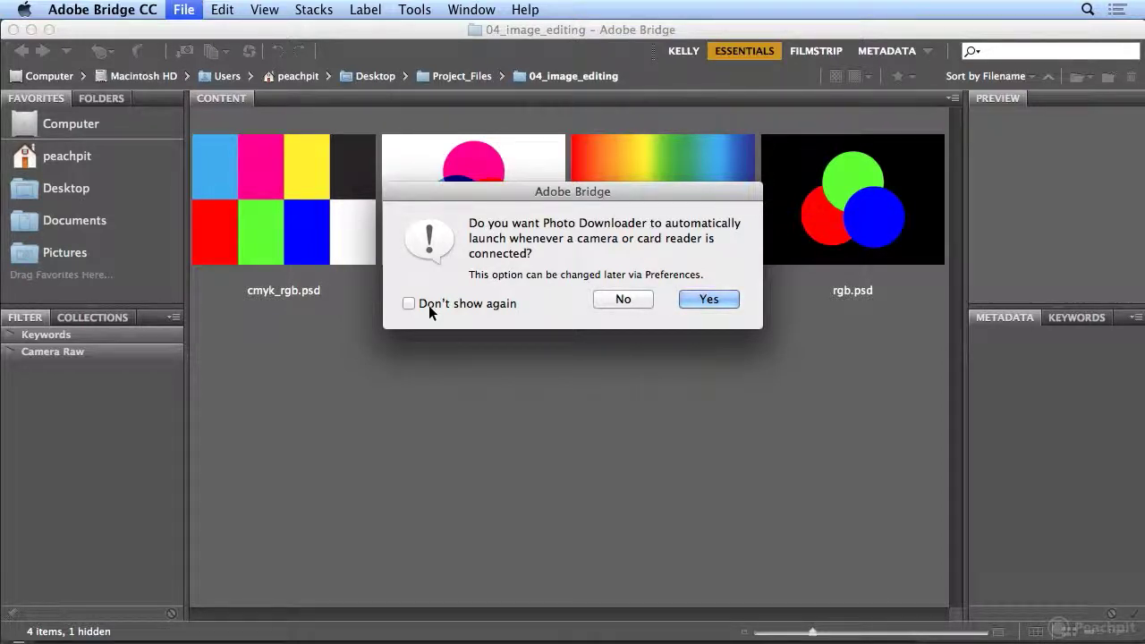
click(429, 305)
- Decline automatic launching and set the iPhone as the Photo Downloader source
click(622, 303)
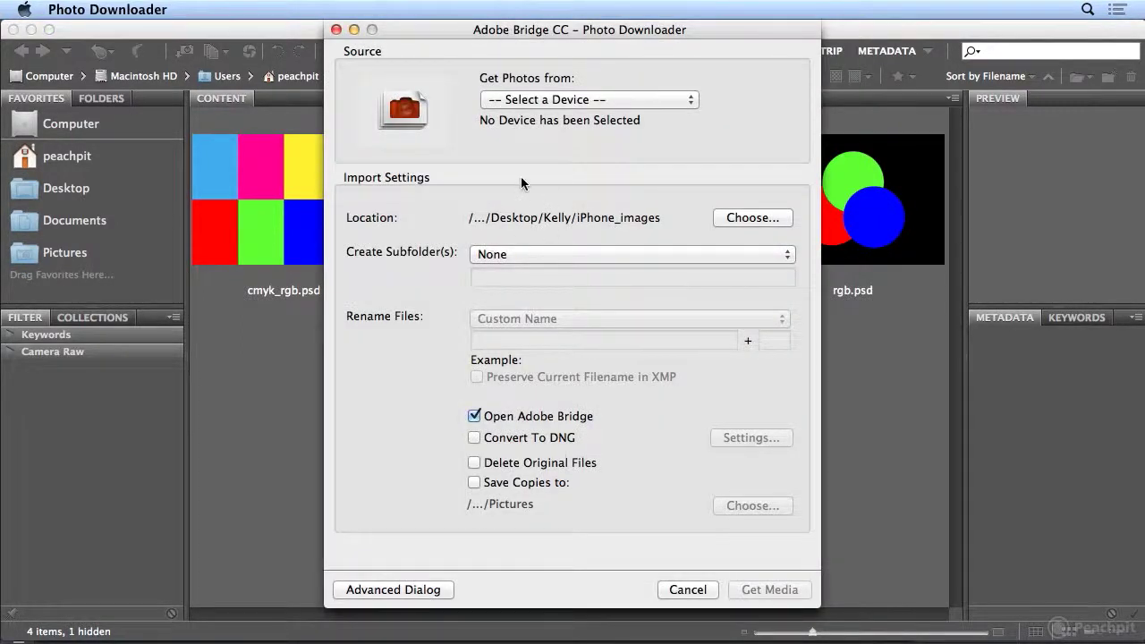
click(537, 100)
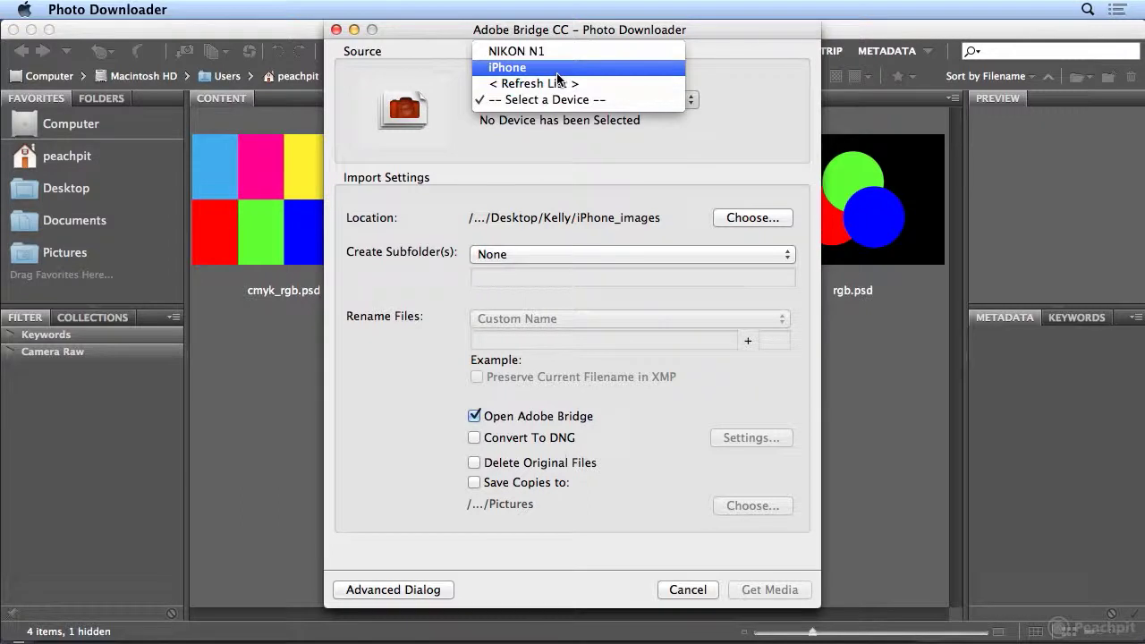
click(558, 72)
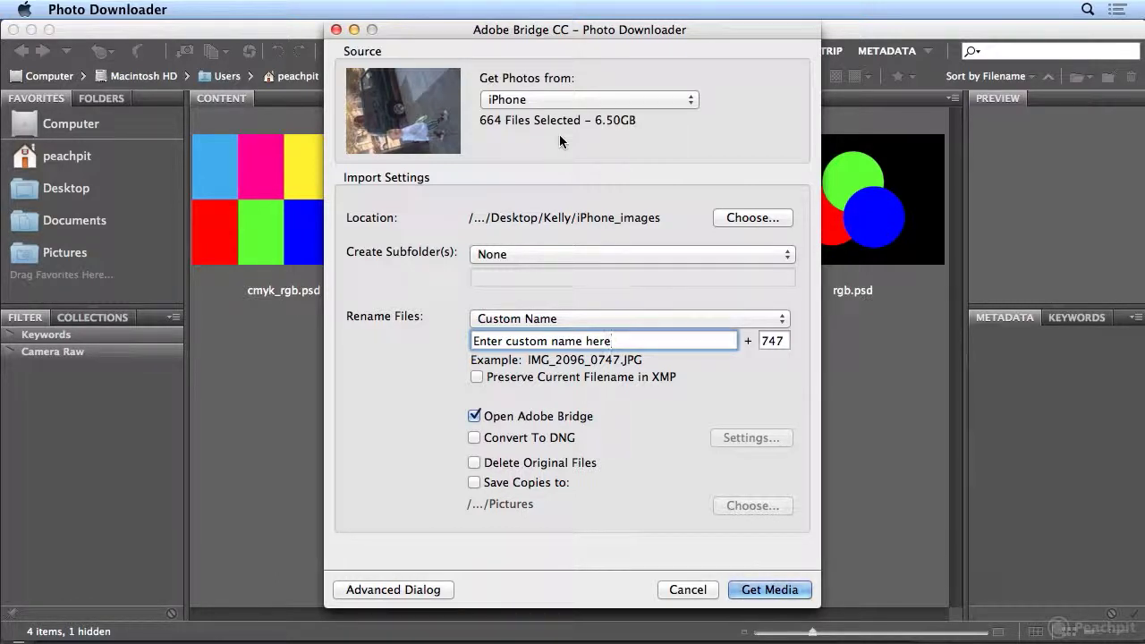
- Switch to the Advanced Dialog, uncheck all files, and tick IMG_2063, IMG_2064 and IMG_2065
click(390, 590)
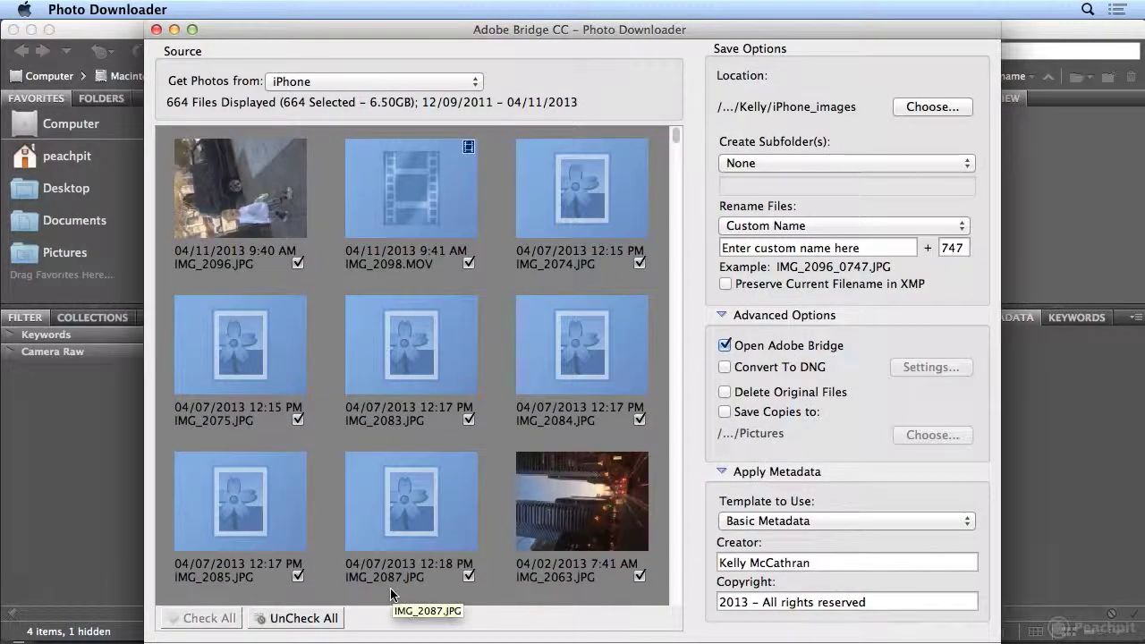
click(303, 624)
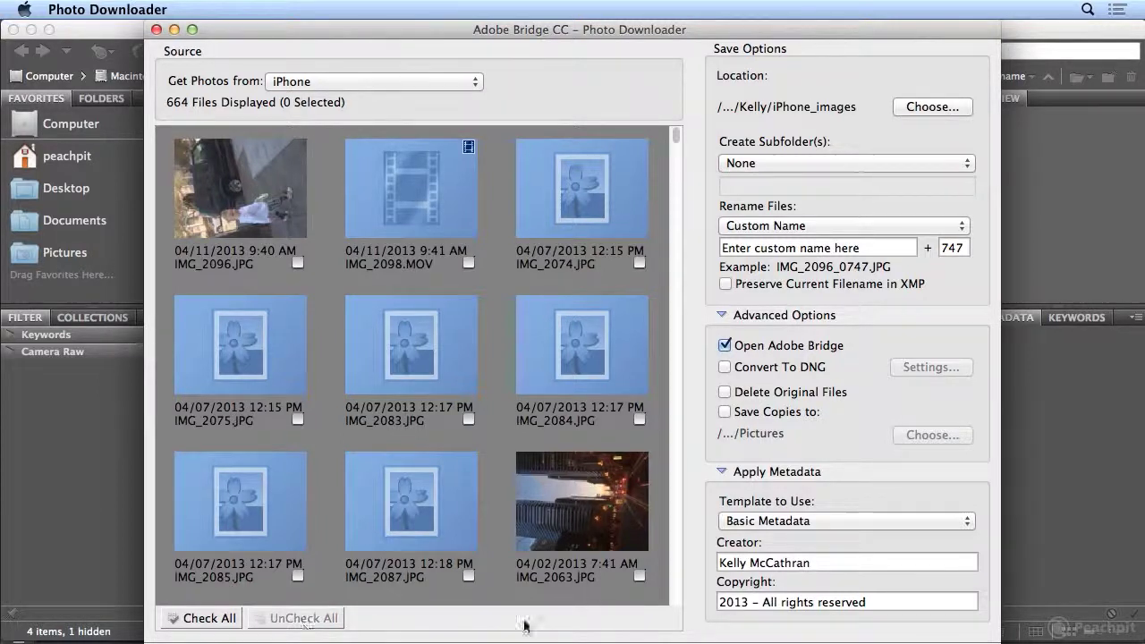
click(640, 576)
scroll(679, 579, down, 5)
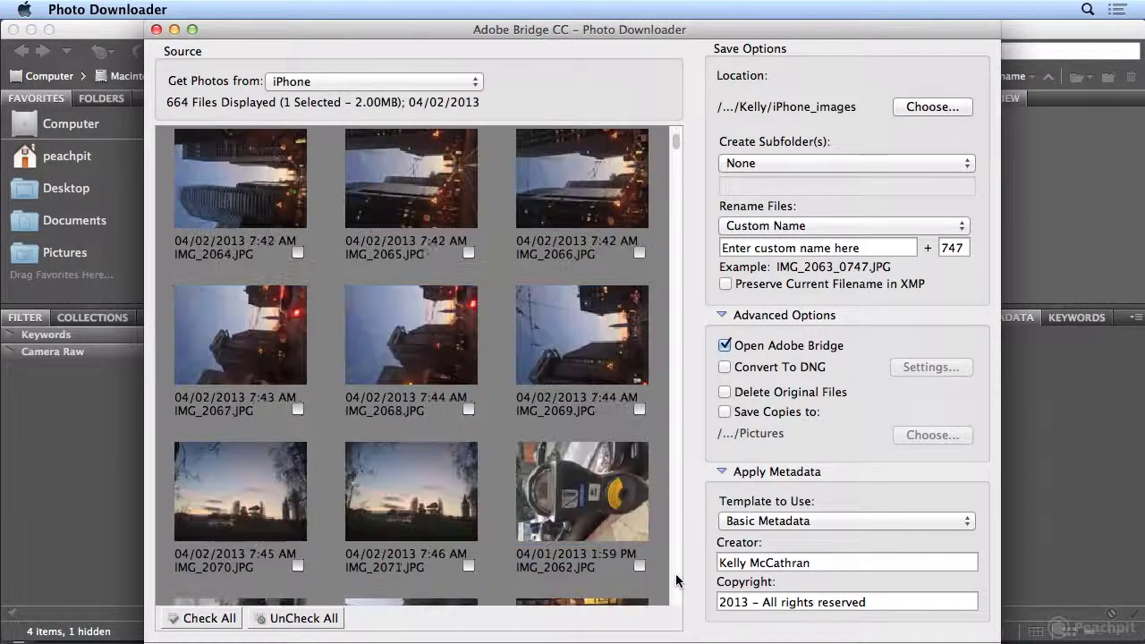
click(298, 263)
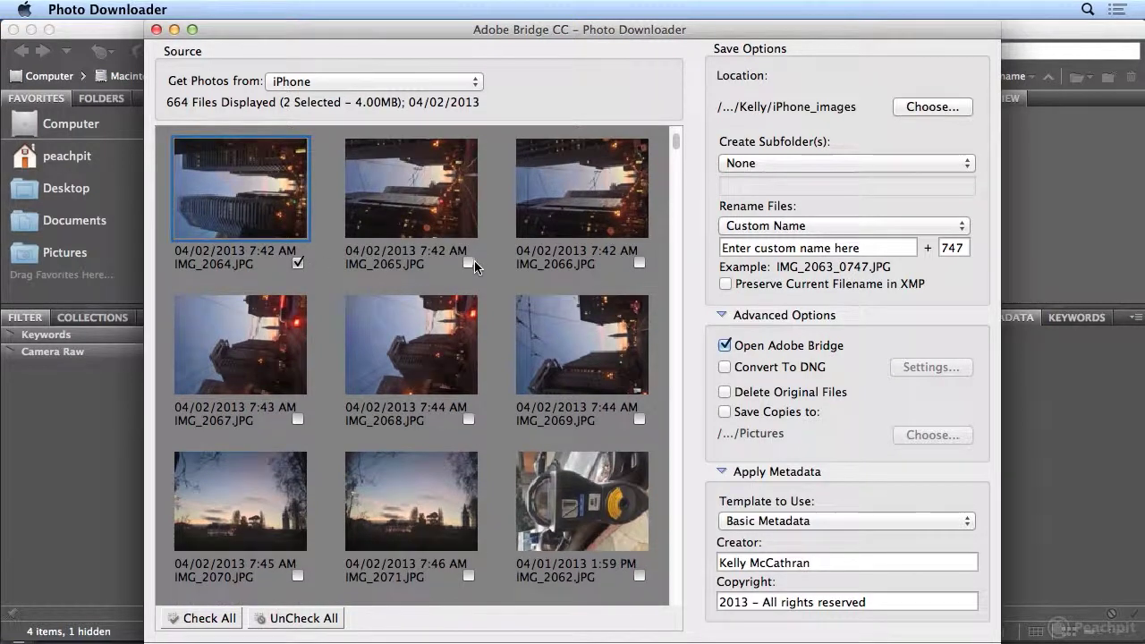
click(468, 263)
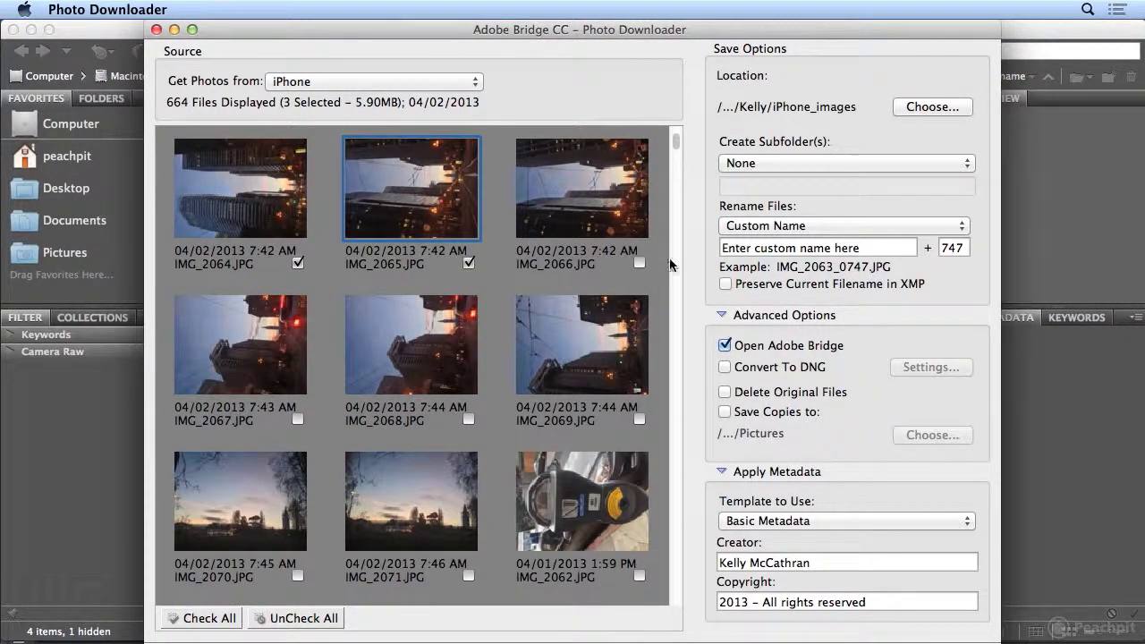
- Tick IMG_2056, IMG_2057 and IMG_2058, then scroll down through the thumbnail grid
scroll(683, 450, up, 5)
scroll(678, 443, down, 10)
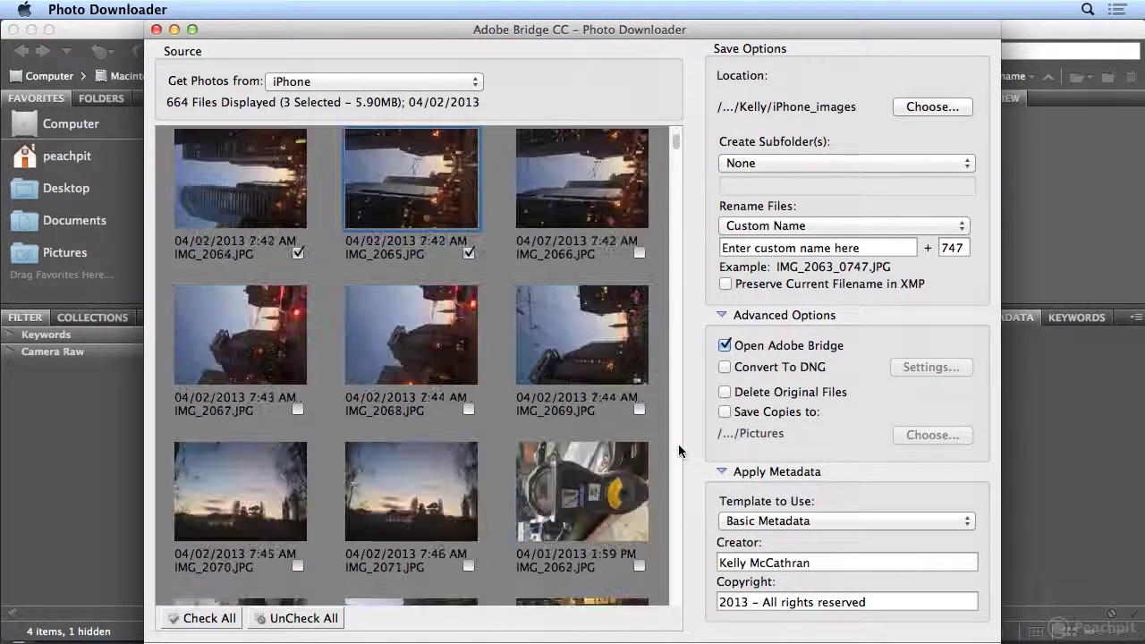
scroll(678, 444, down, 5)
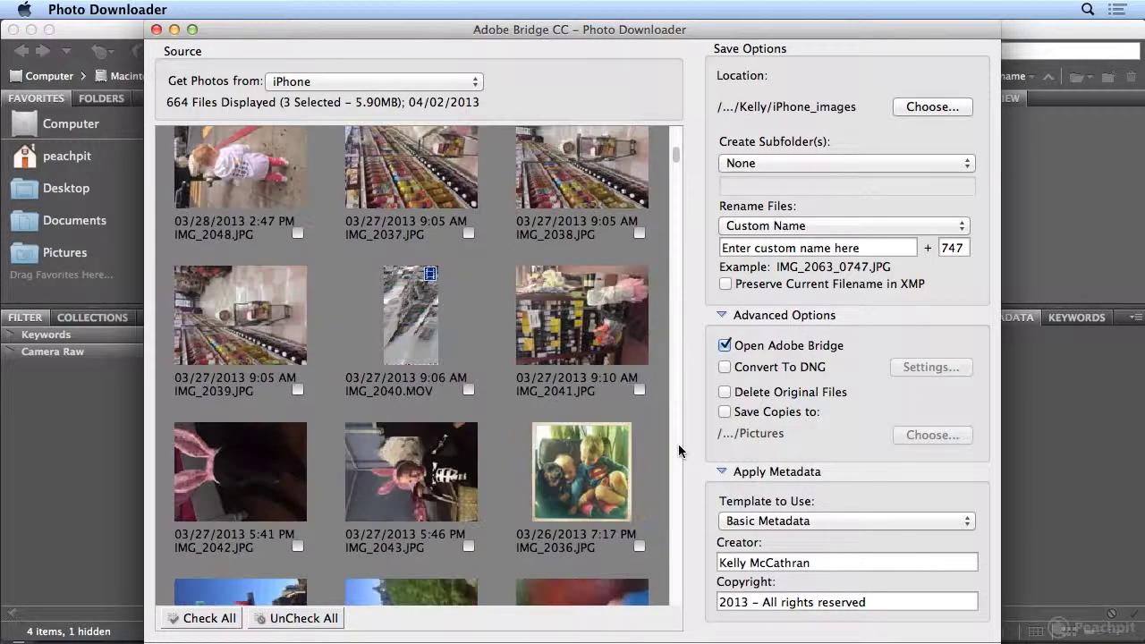
scroll(678, 143, up, 5)
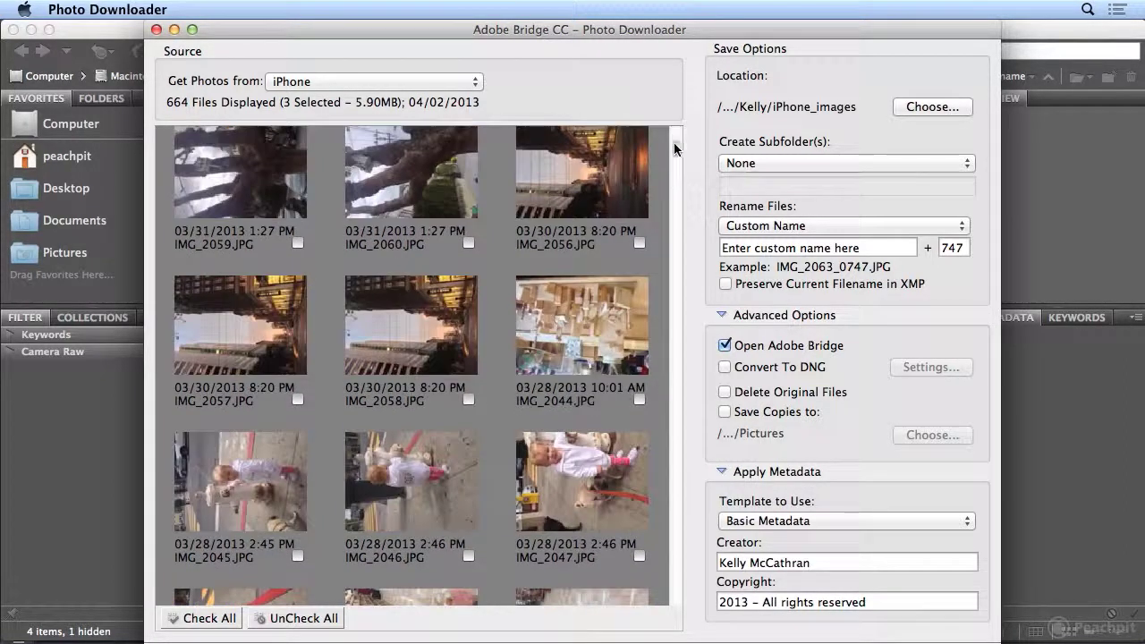
click(640, 243)
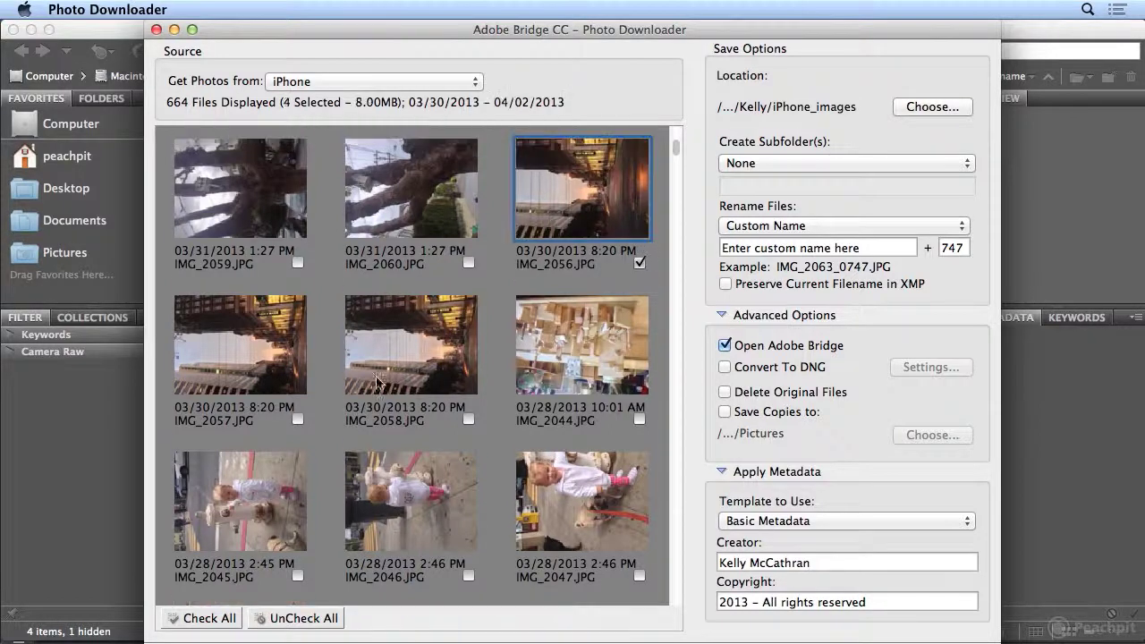
click(298, 419)
click(469, 419)
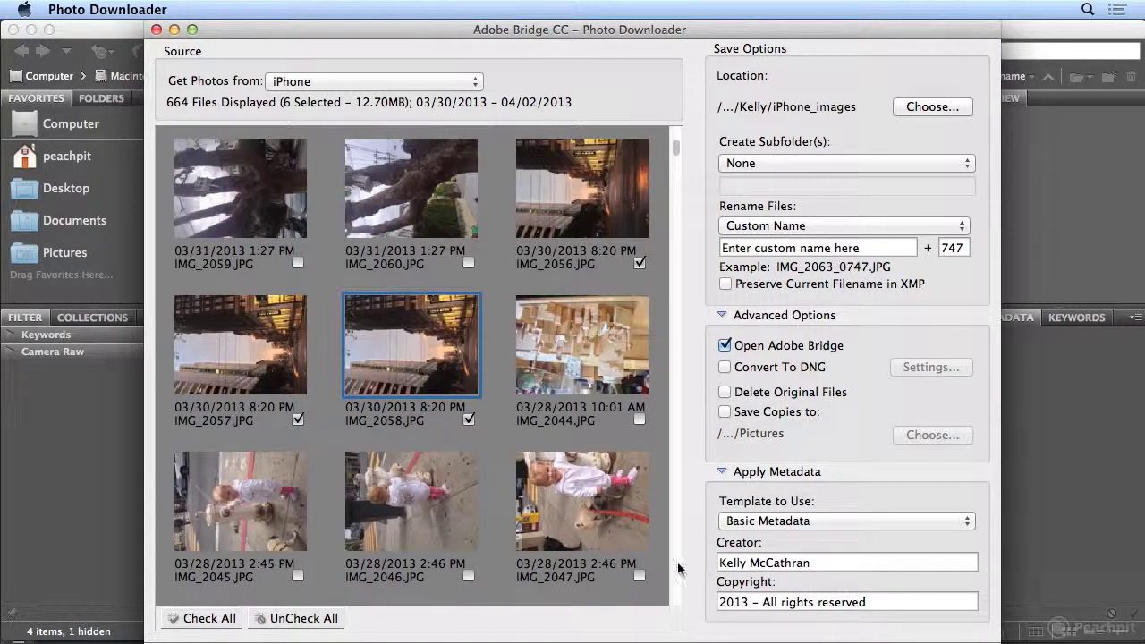
scroll(676, 562, down, 15)
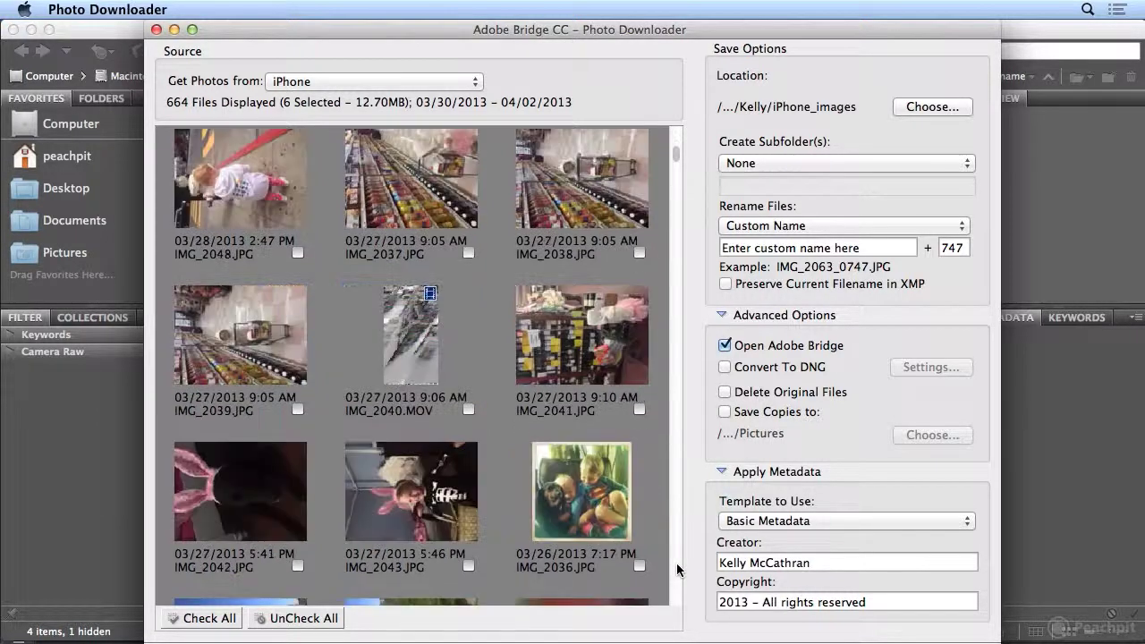
scroll(676, 569, down, 10)
scroll(676, 569, down, 10)
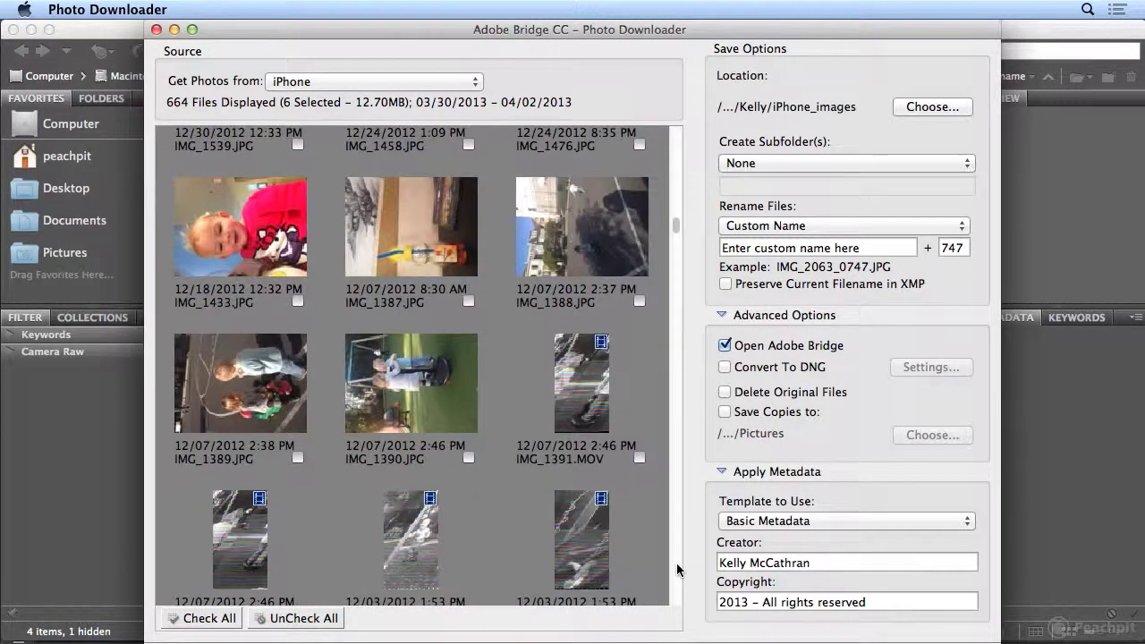
scroll(677, 569, down, 10)
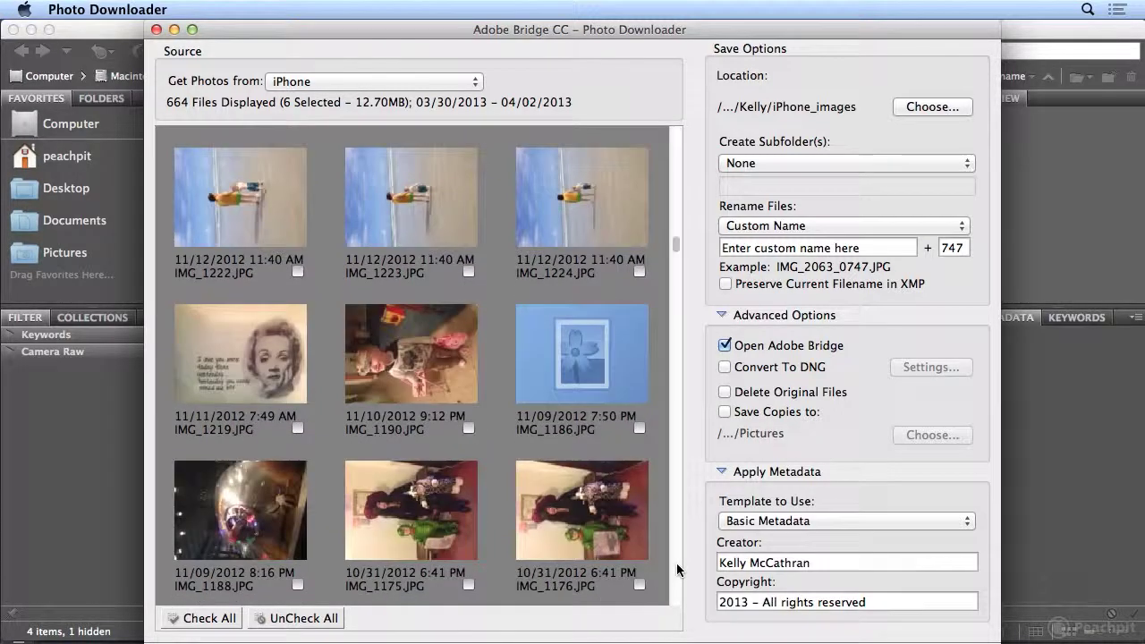
scroll(677, 569, down, 10)
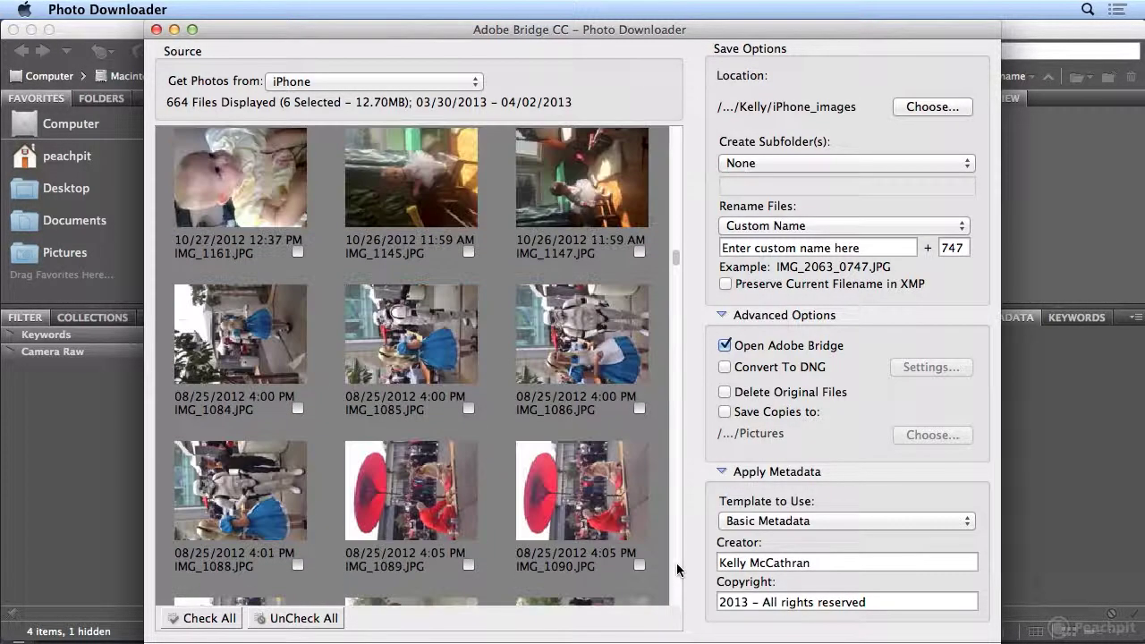
scroll(678, 569, down, 10)
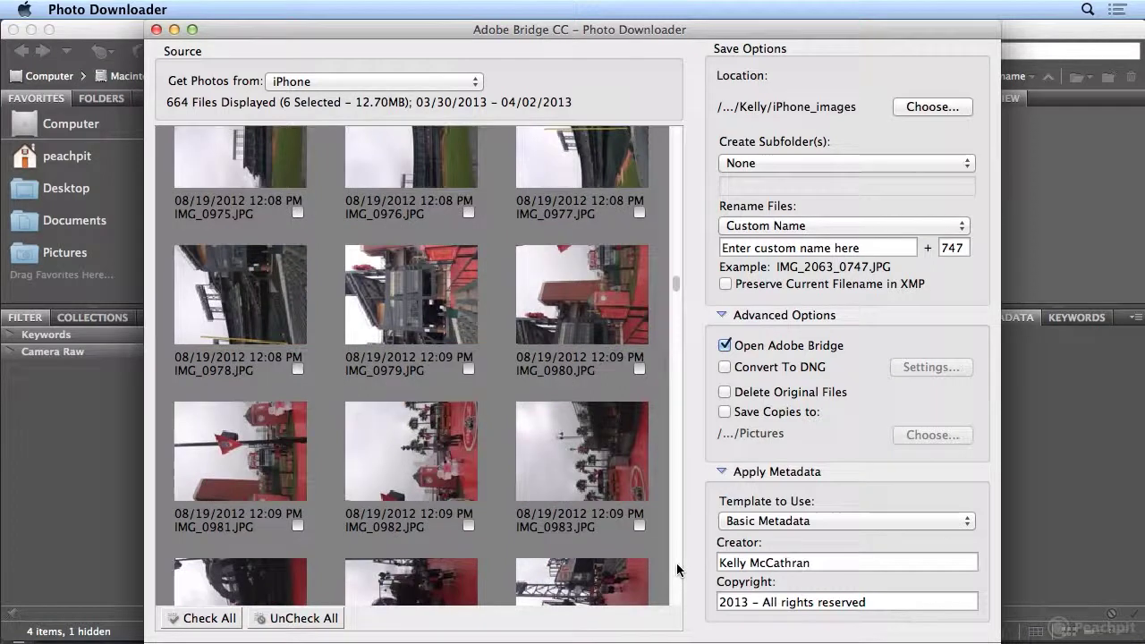
scroll(678, 564, down, 10)
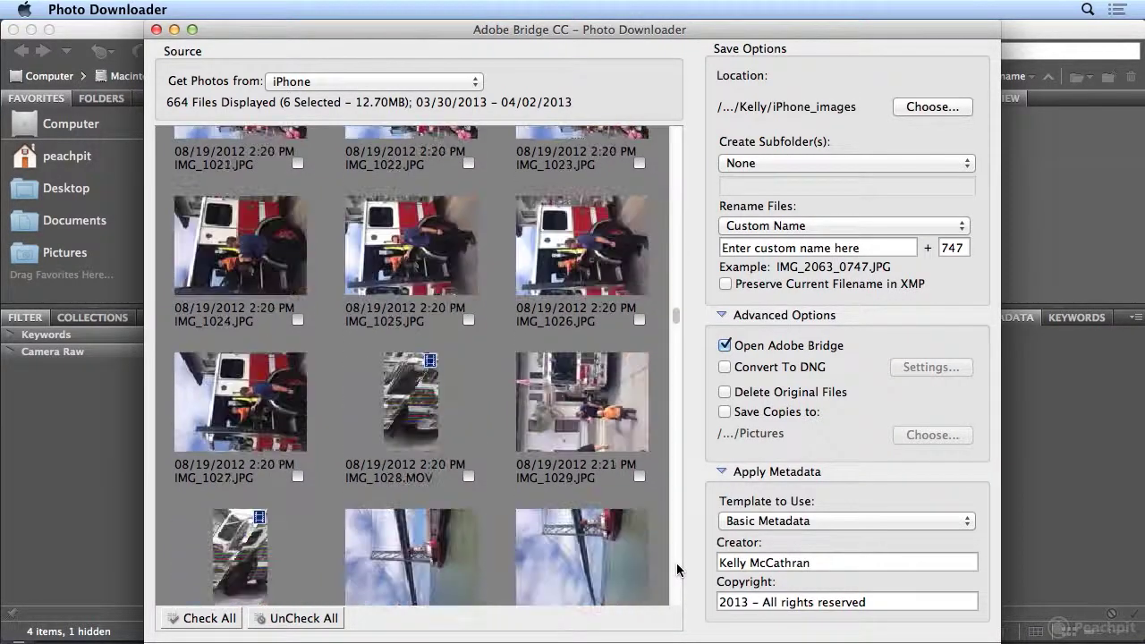
- Tick several more iPhone photos, including IMG_1016 through IMG_1019
click(677, 281)
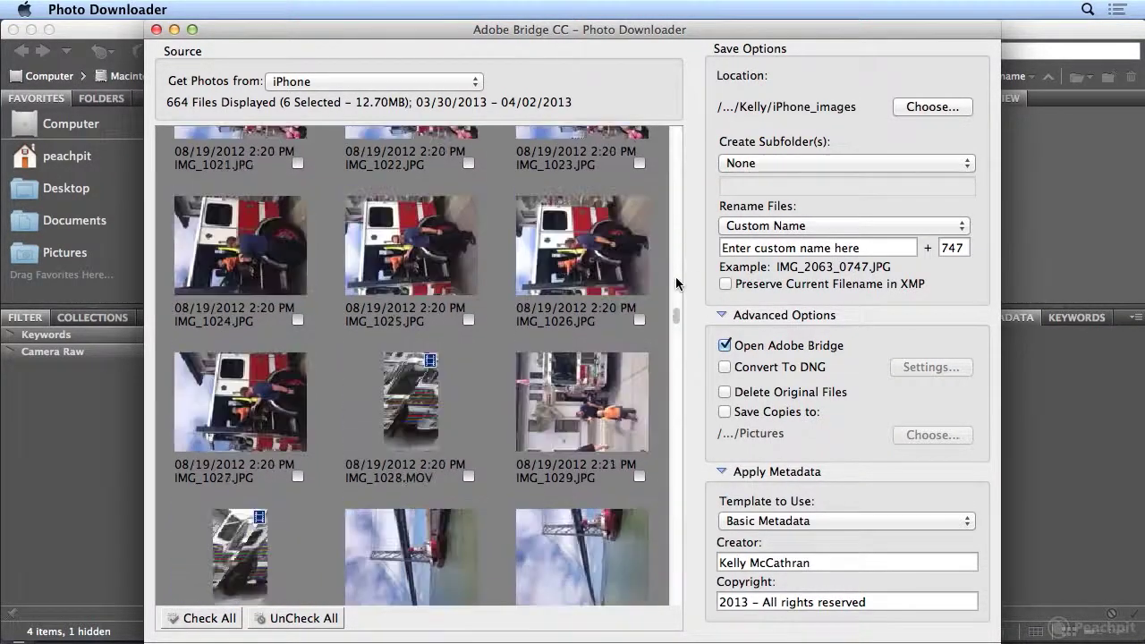
click(679, 228)
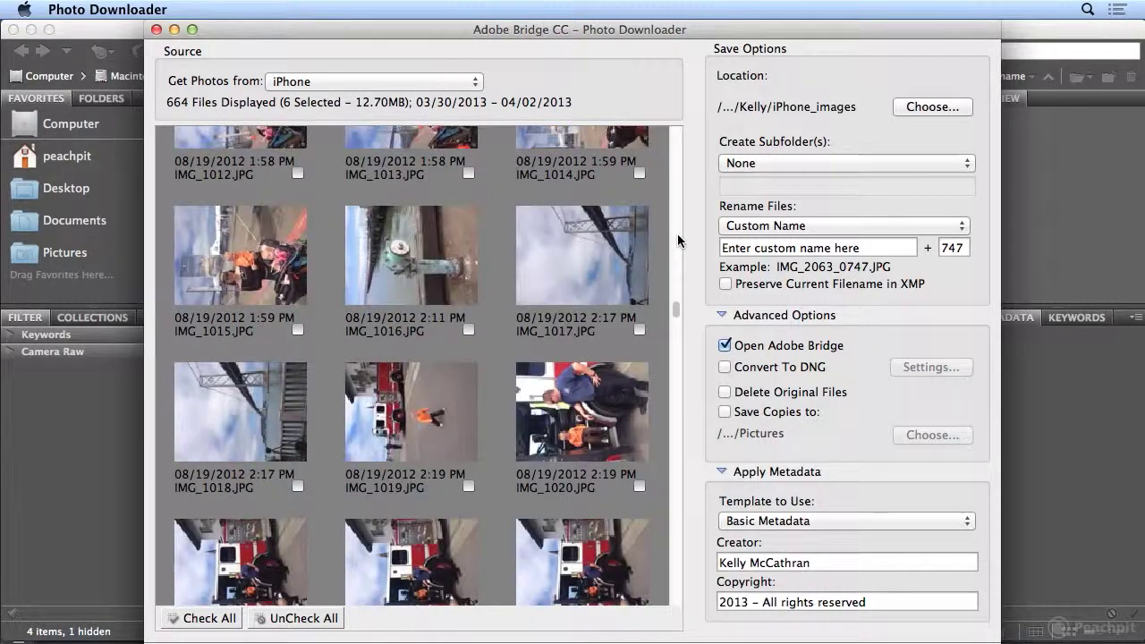
click(469, 330)
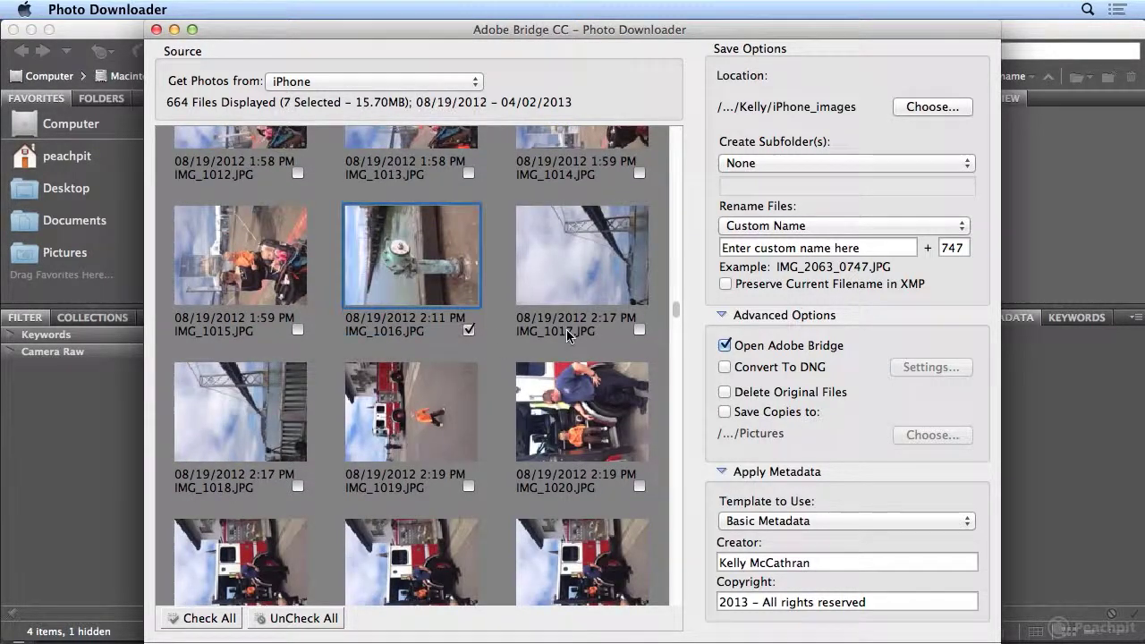
click(638, 330)
click(298, 487)
click(469, 487)
click(683, 530)
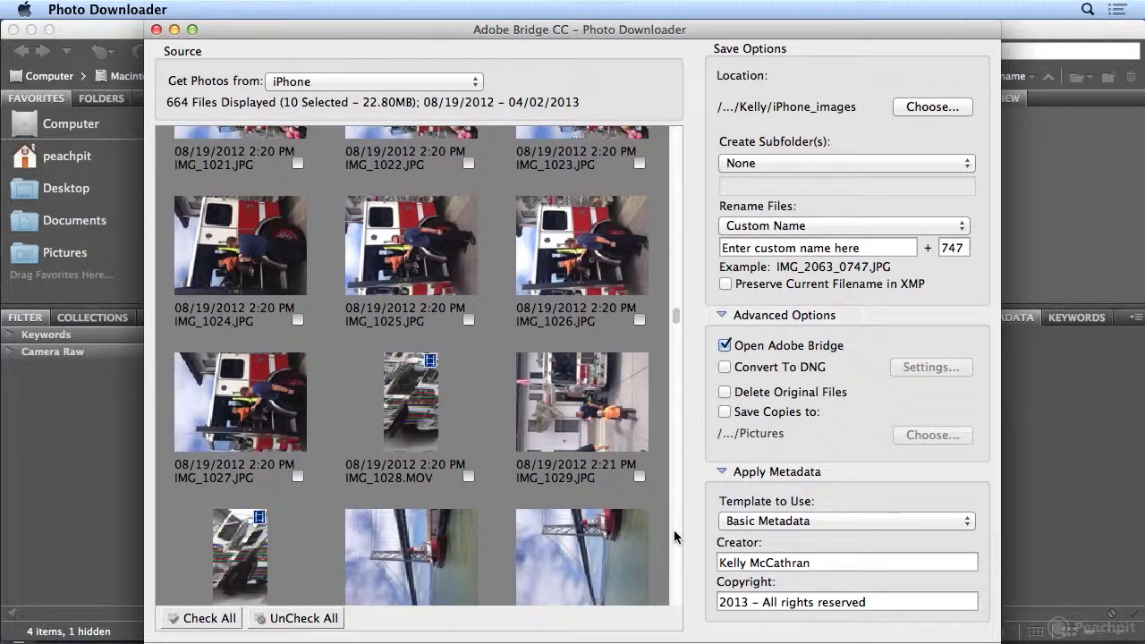
click(673, 530)
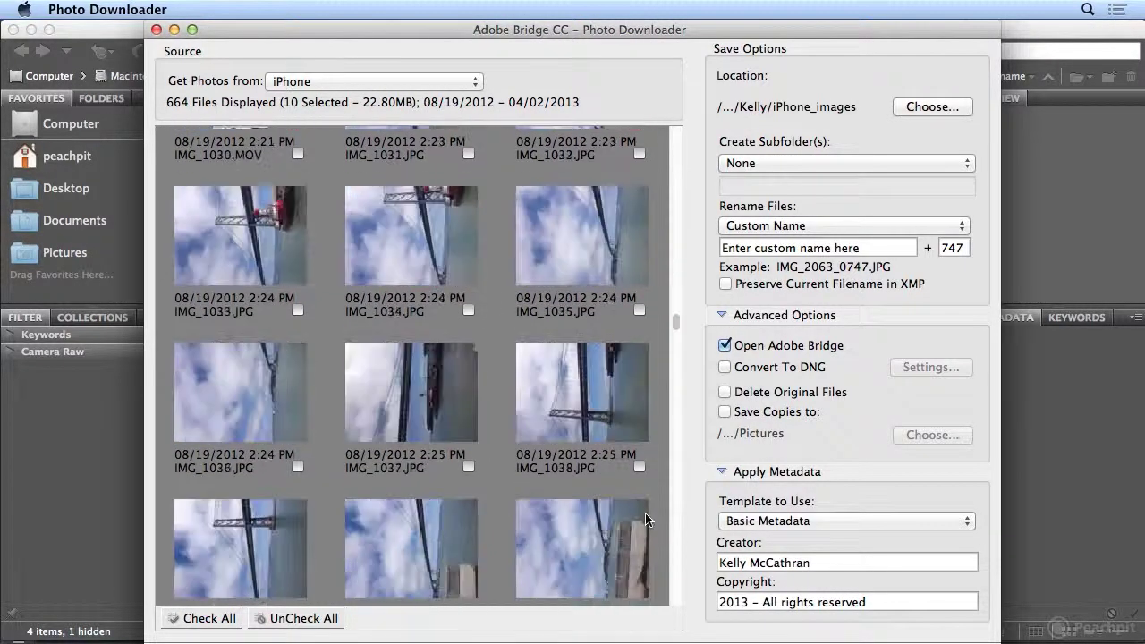
click(682, 178)
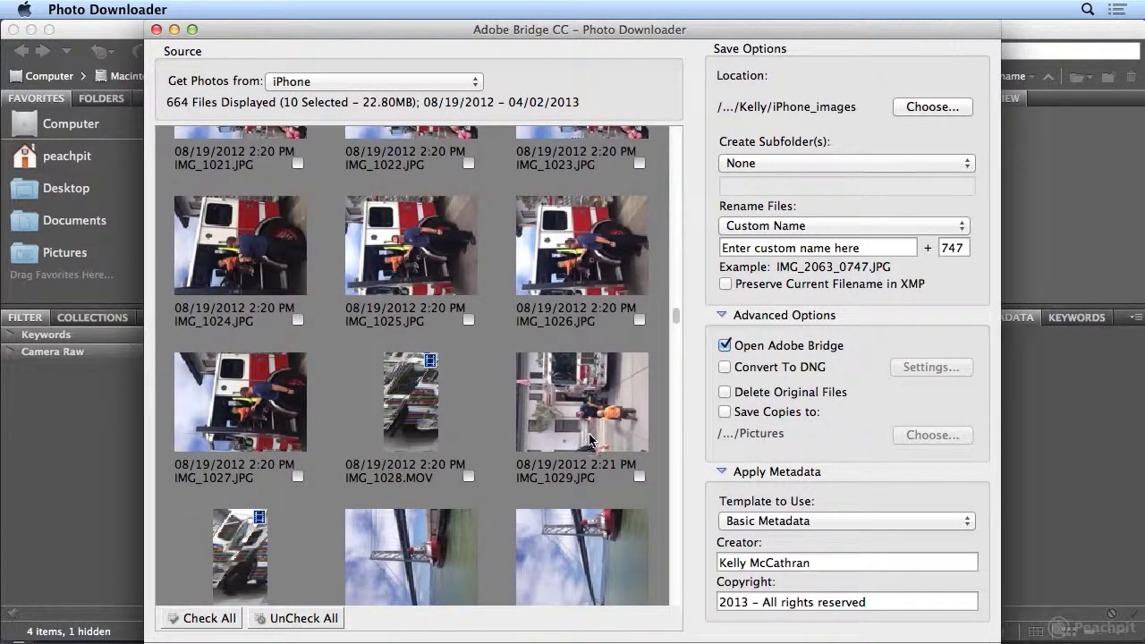
click(677, 558)
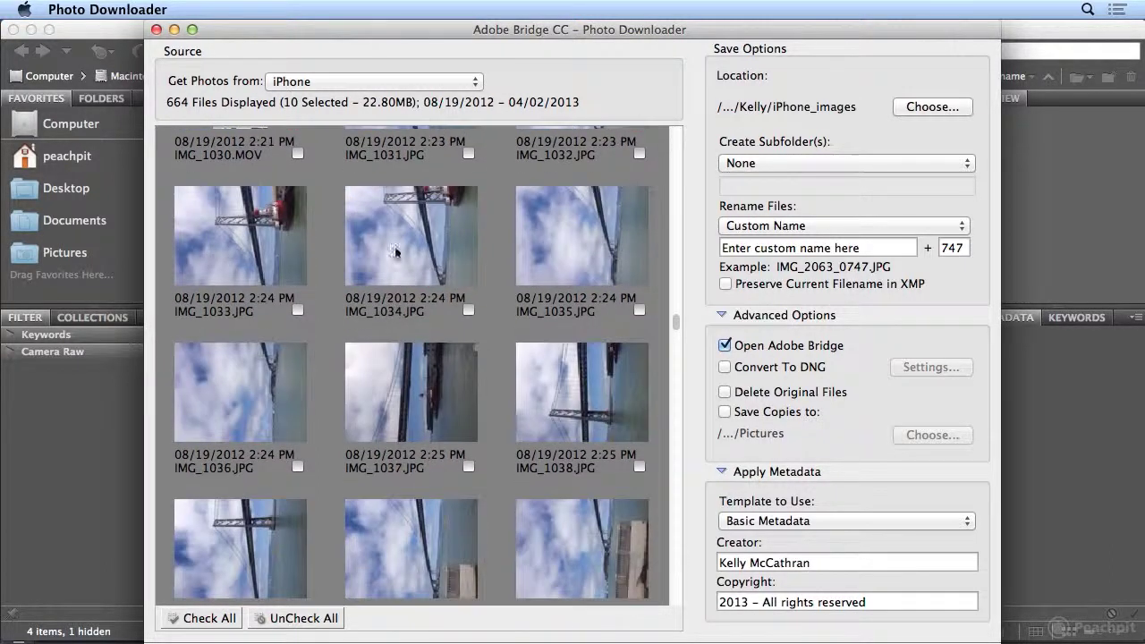
- Tick IMG_1031, IMG_1032 and IMG_1036 through IMG_1041 for download
scroll(674, 324, up, 5)
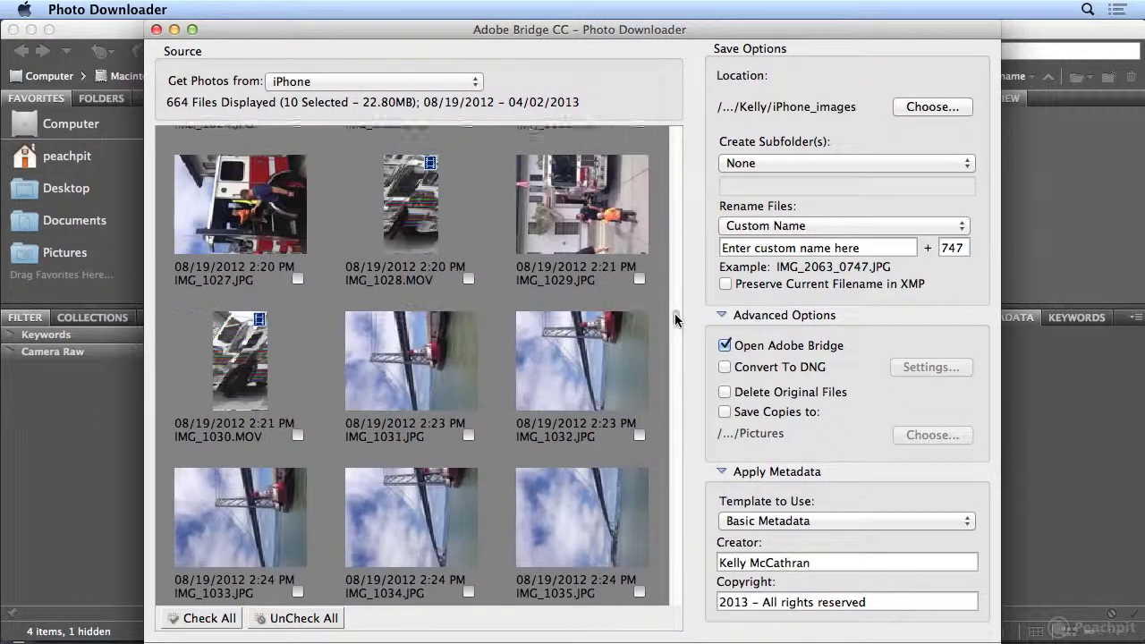
click(468, 462)
click(639, 463)
scroll(640, 465, down, 5)
click(298, 295)
click(468, 295)
click(639, 295)
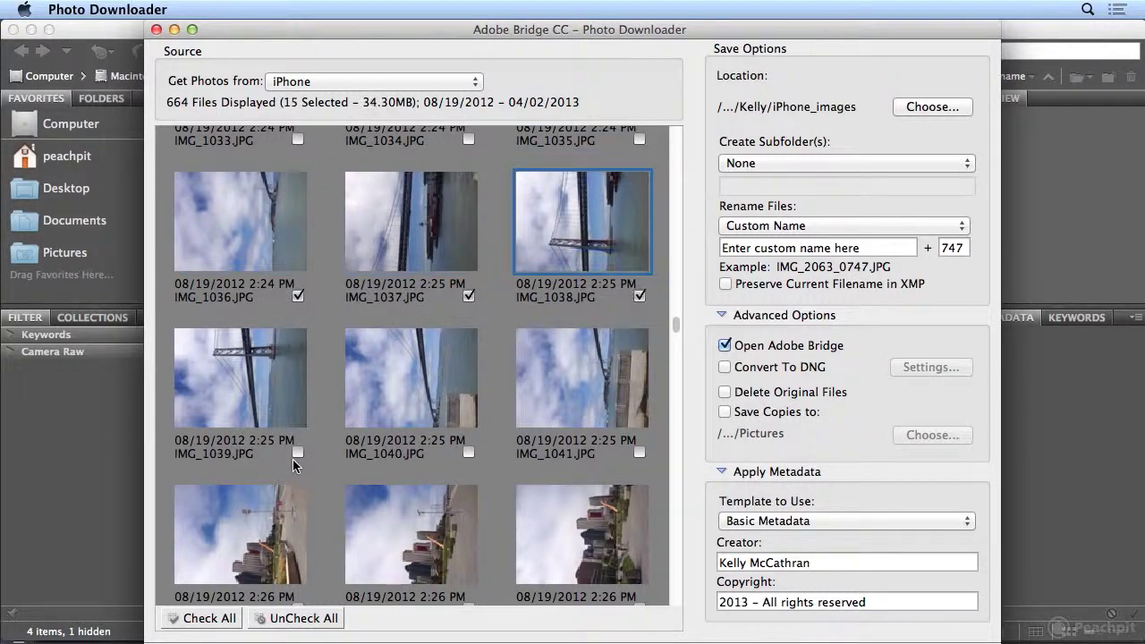
click(297, 453)
click(468, 453)
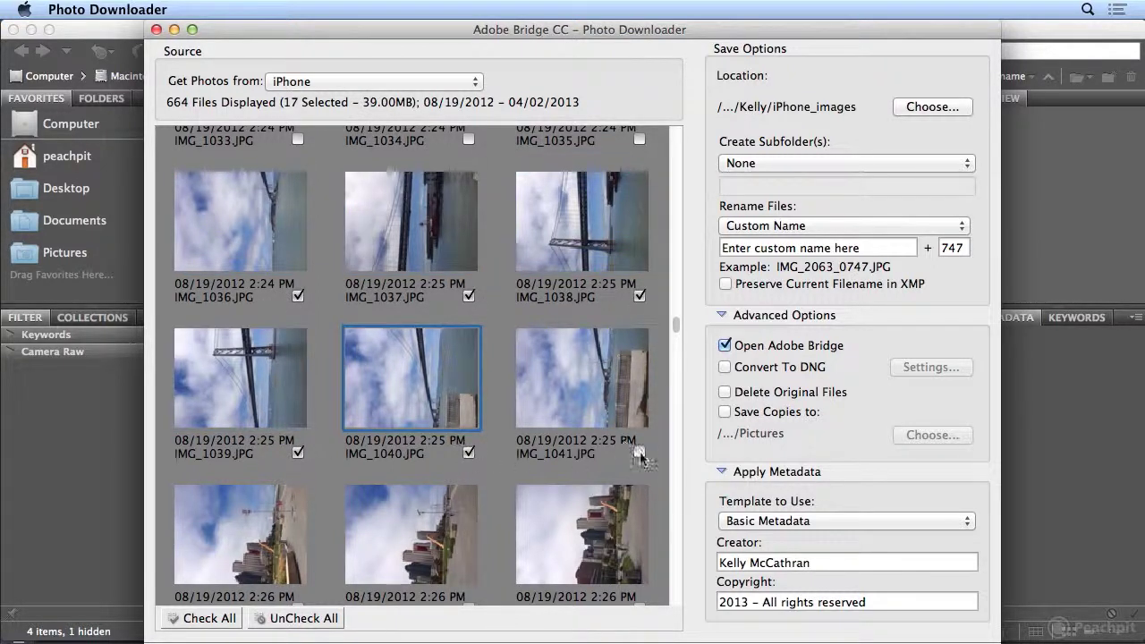
click(638, 452)
- Tick IMG_1050 and IMG_1054 through IMG_1059, reaching 25 photos (58.00MB)
scroll(675, 495, down, 5)
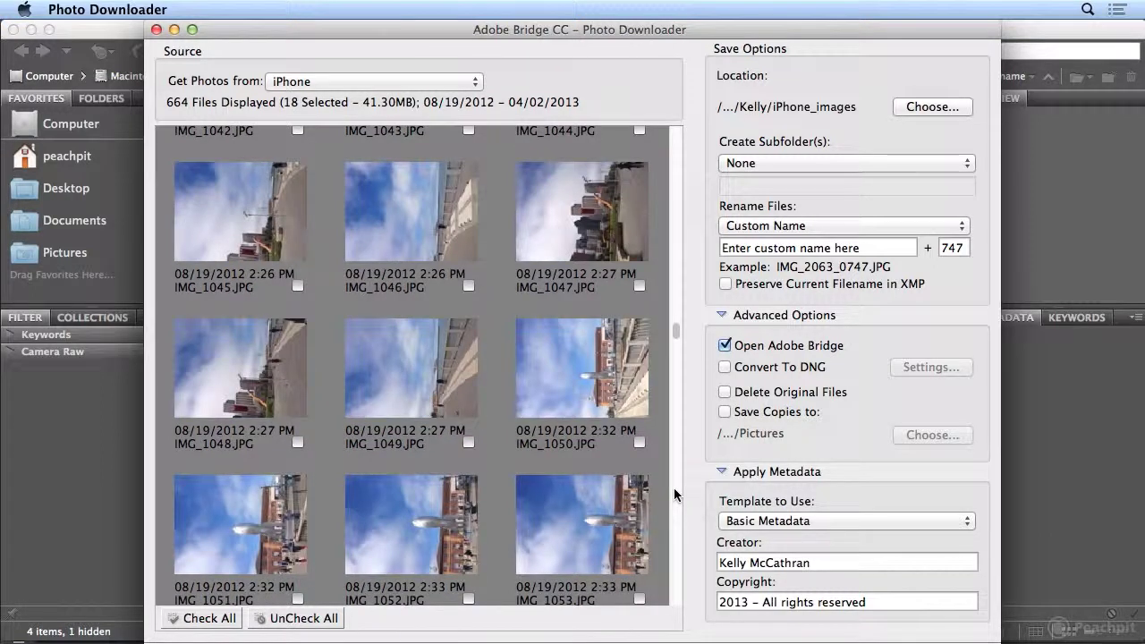
click(638, 442)
scroll(673, 480, down, 5)
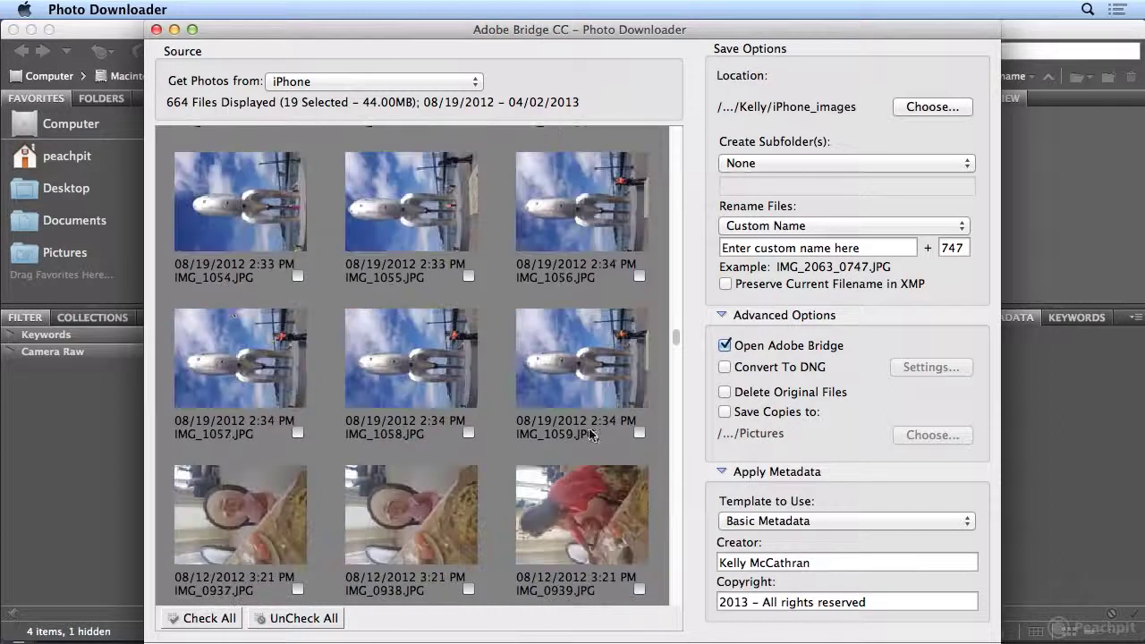
click(297, 276)
click(467, 276)
click(638, 276)
click(298, 433)
click(468, 433)
click(639, 433)
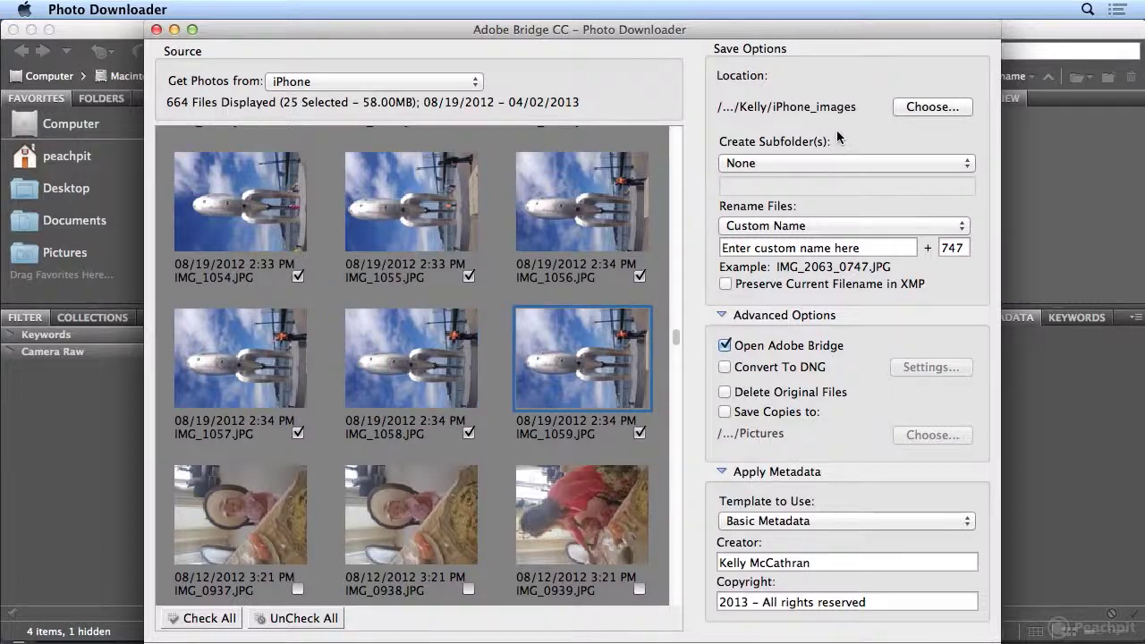
- Create an iPhone_images folder in Desktop/Project_Files/04_image_editing and make it the download location
click(946, 106)
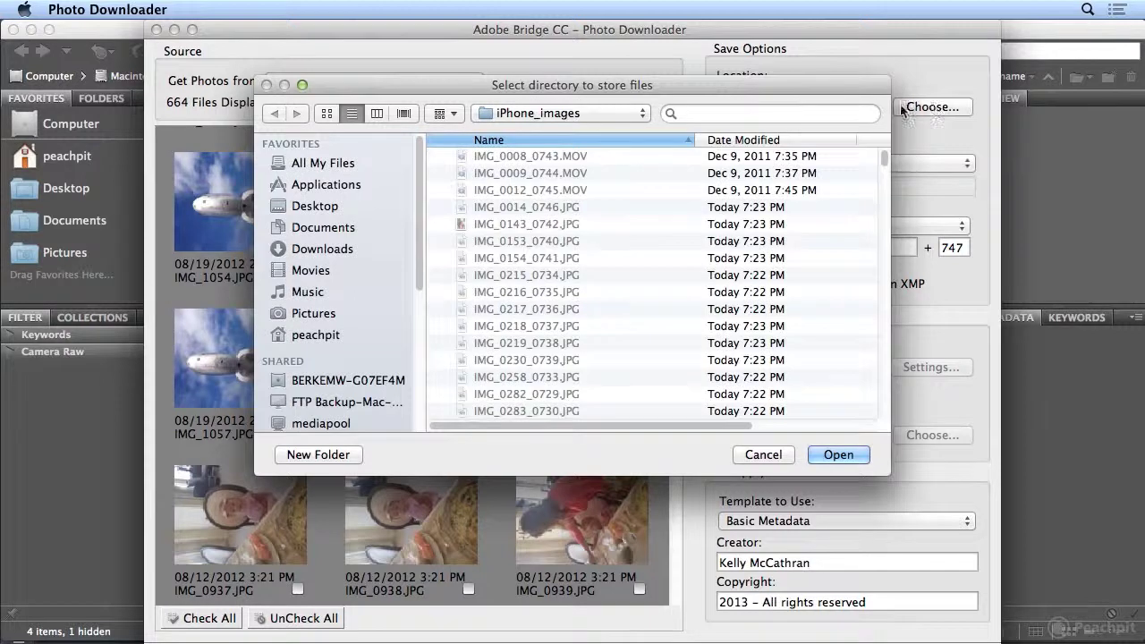
key(super+shift+d)
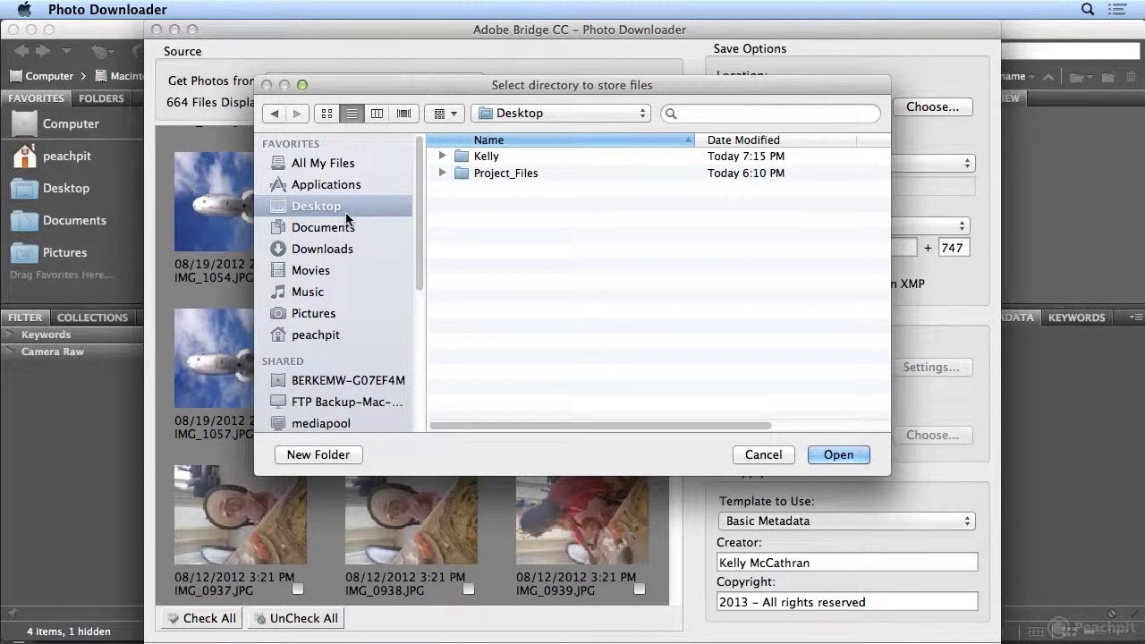
double_click(518, 174)
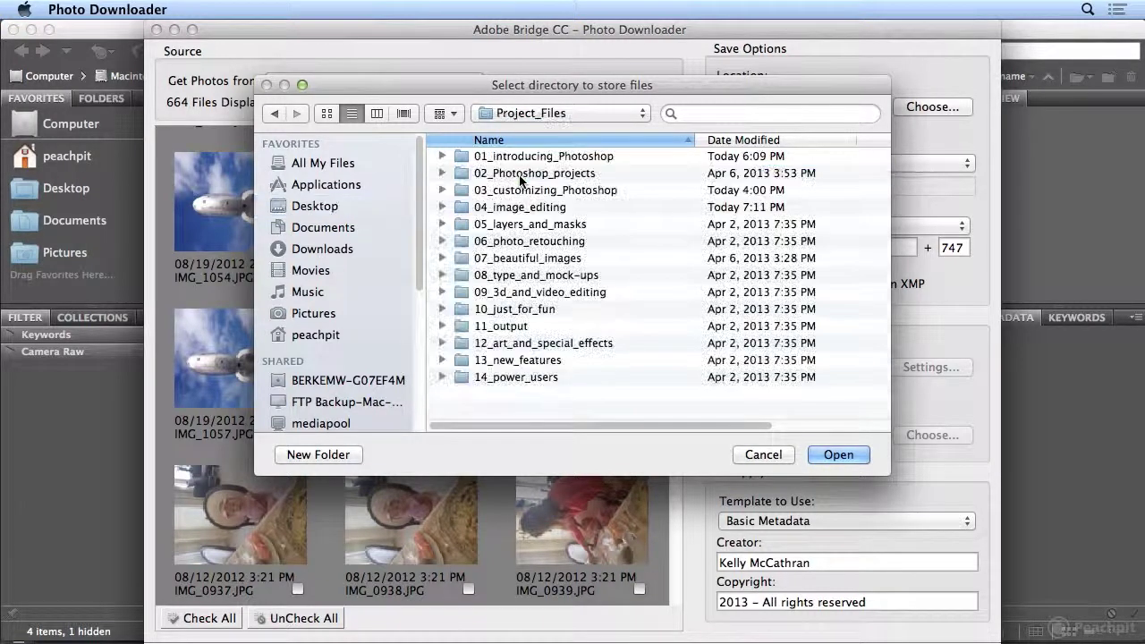
double_click(510, 204)
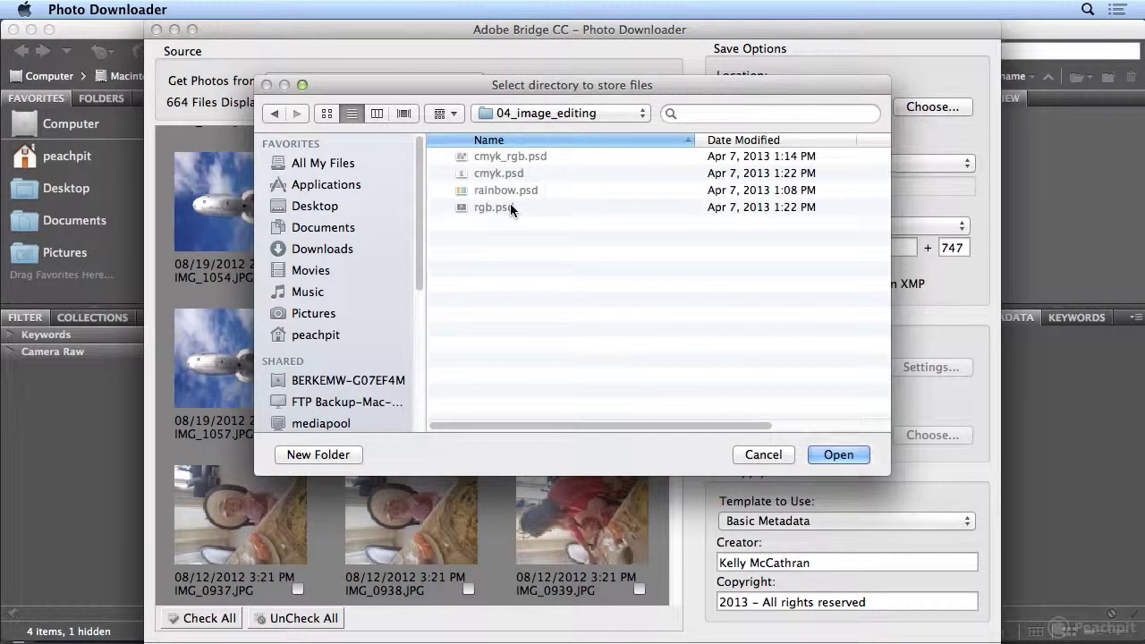
click(340, 454)
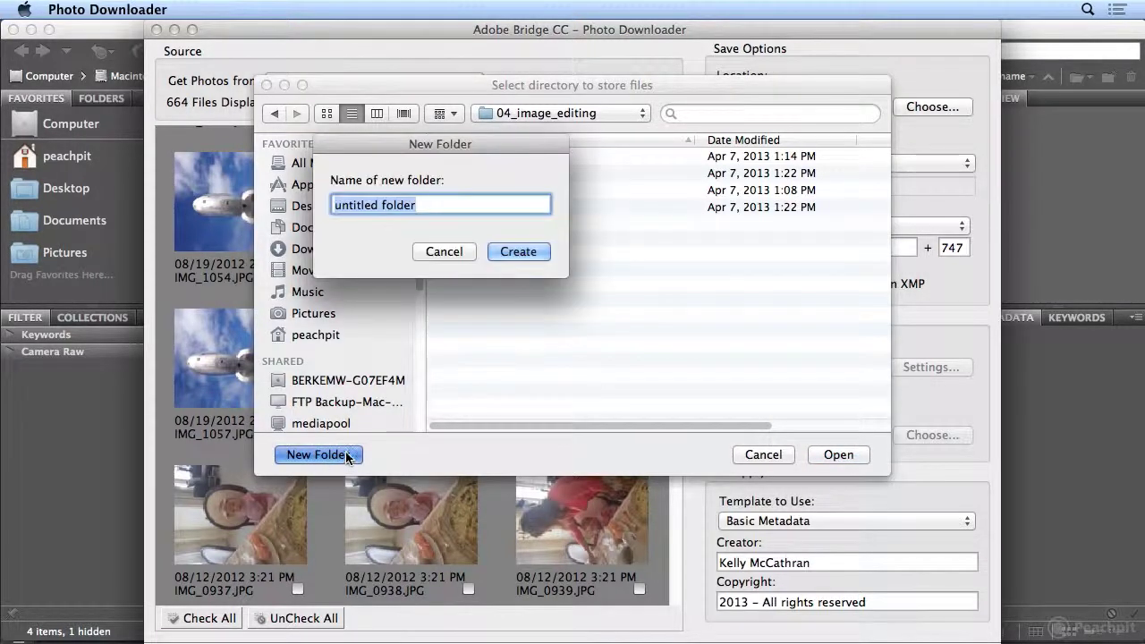
text(iPhone_images)
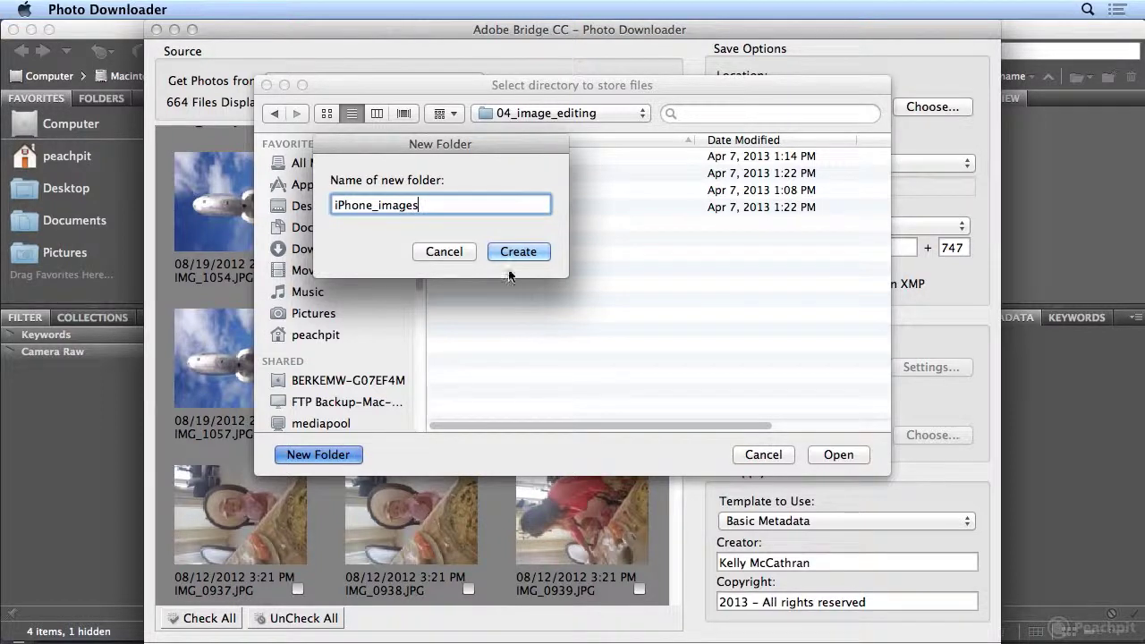
click(516, 252)
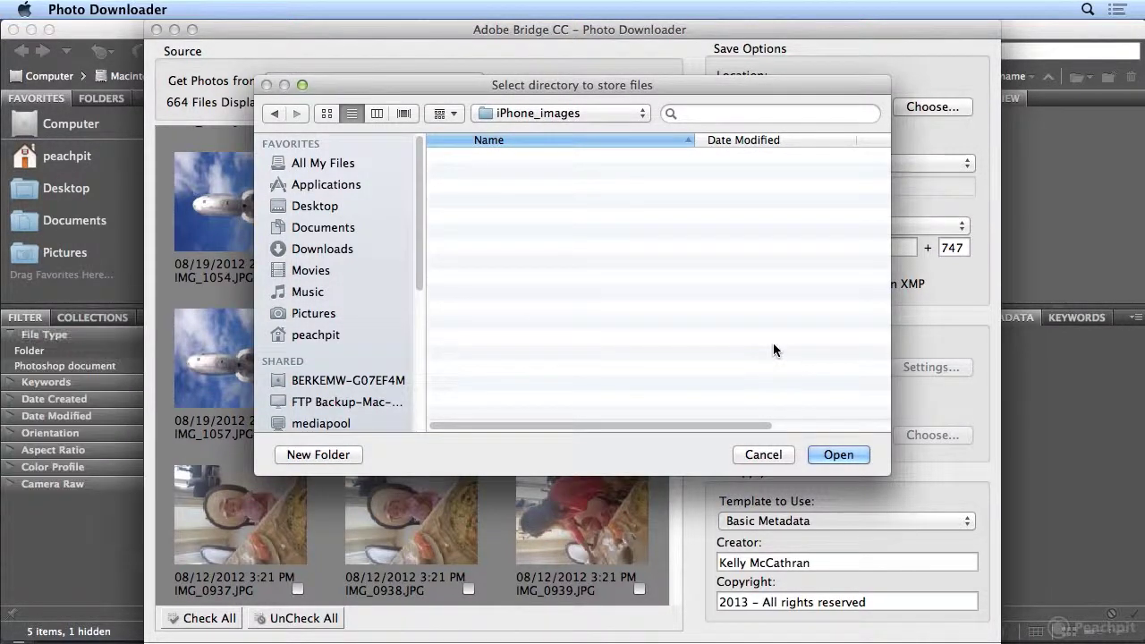
click(839, 456)
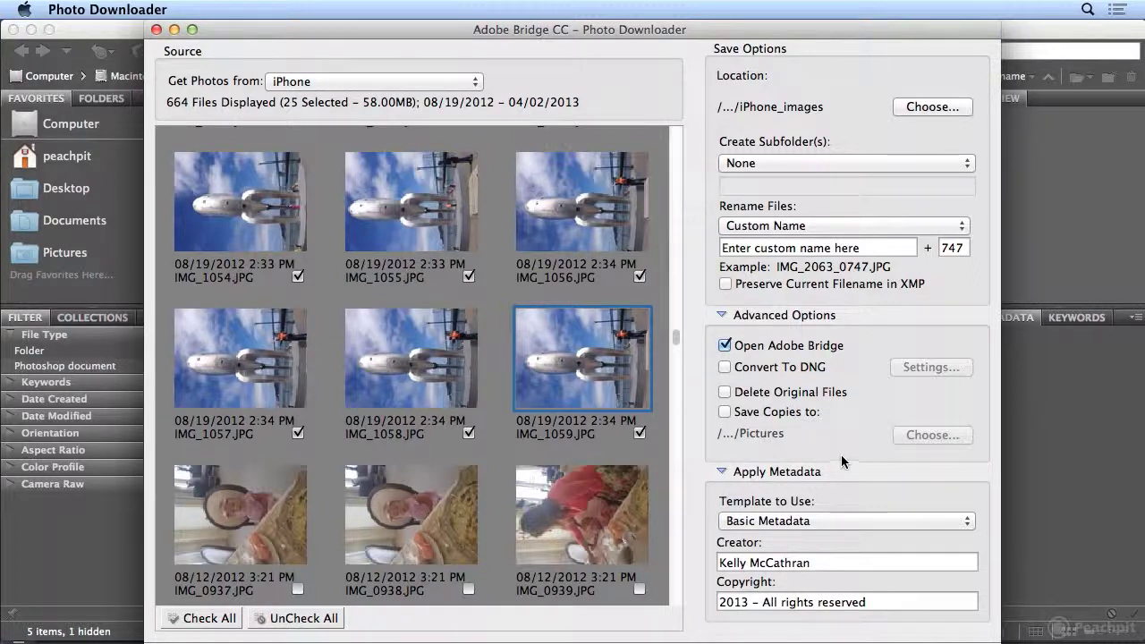
- Set Create Subfolder(s) to None after briefly choosing a shot-date option
click(824, 164)
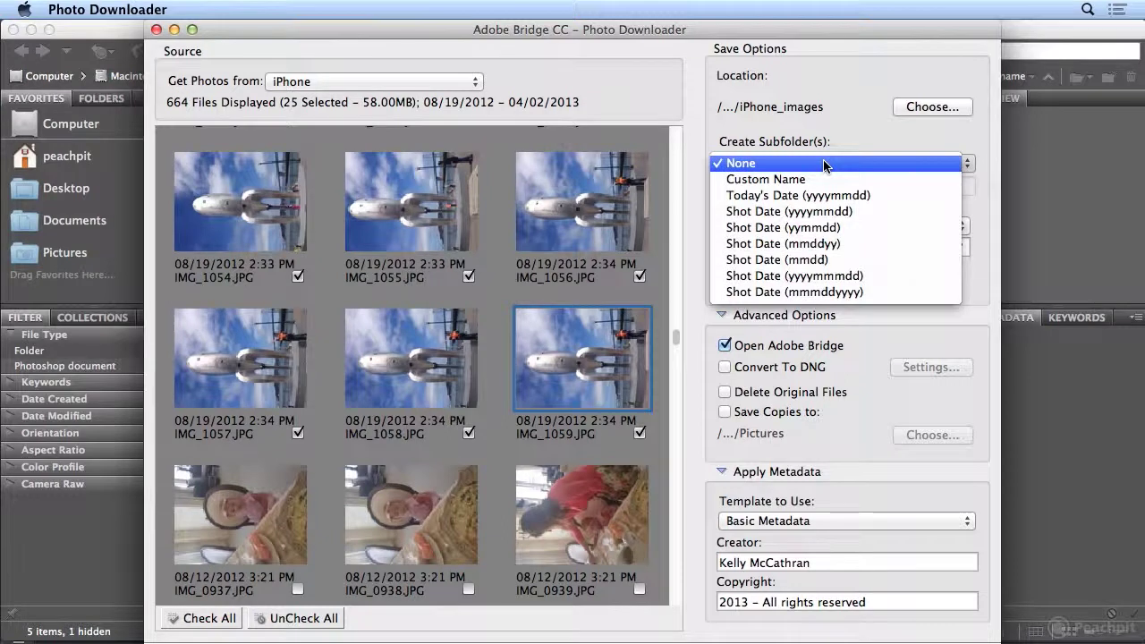
click(777, 212)
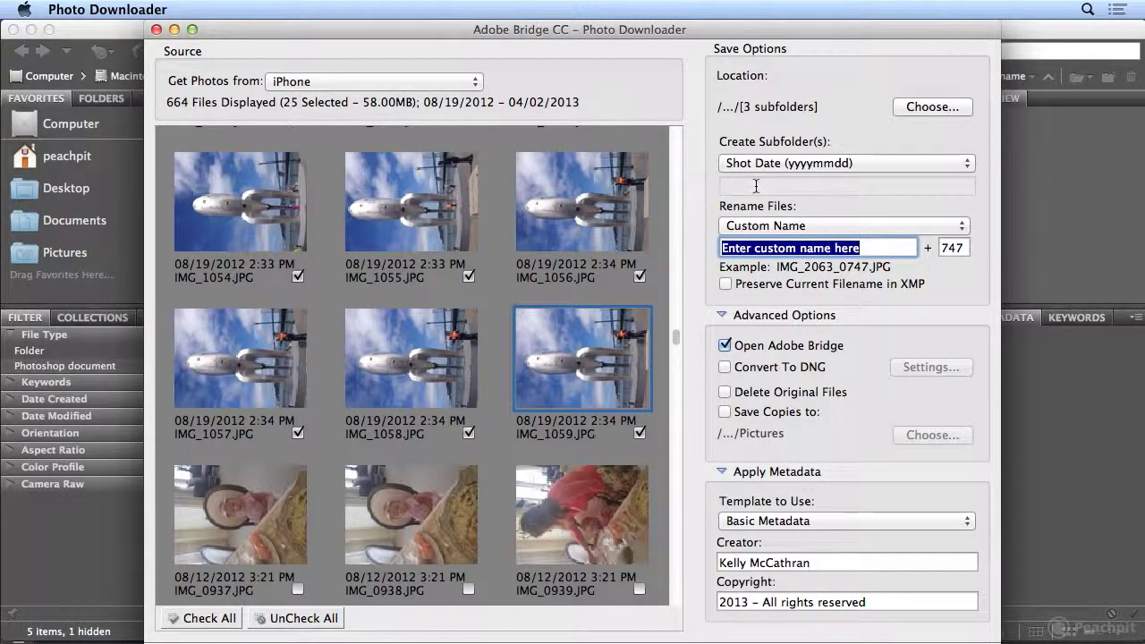
click(811, 164)
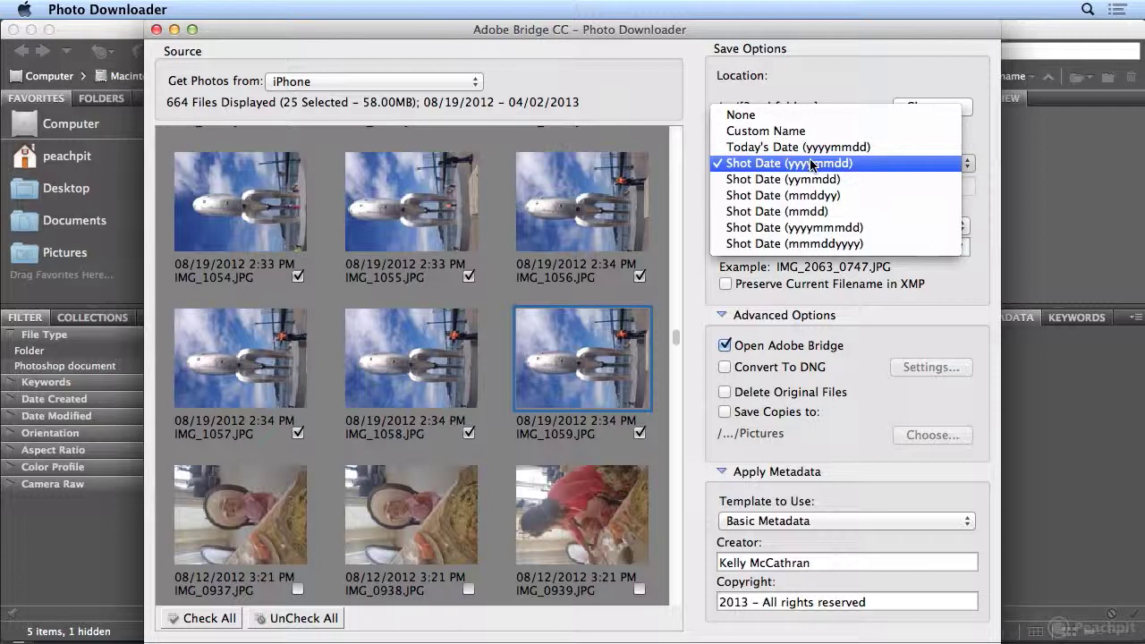
click(788, 119)
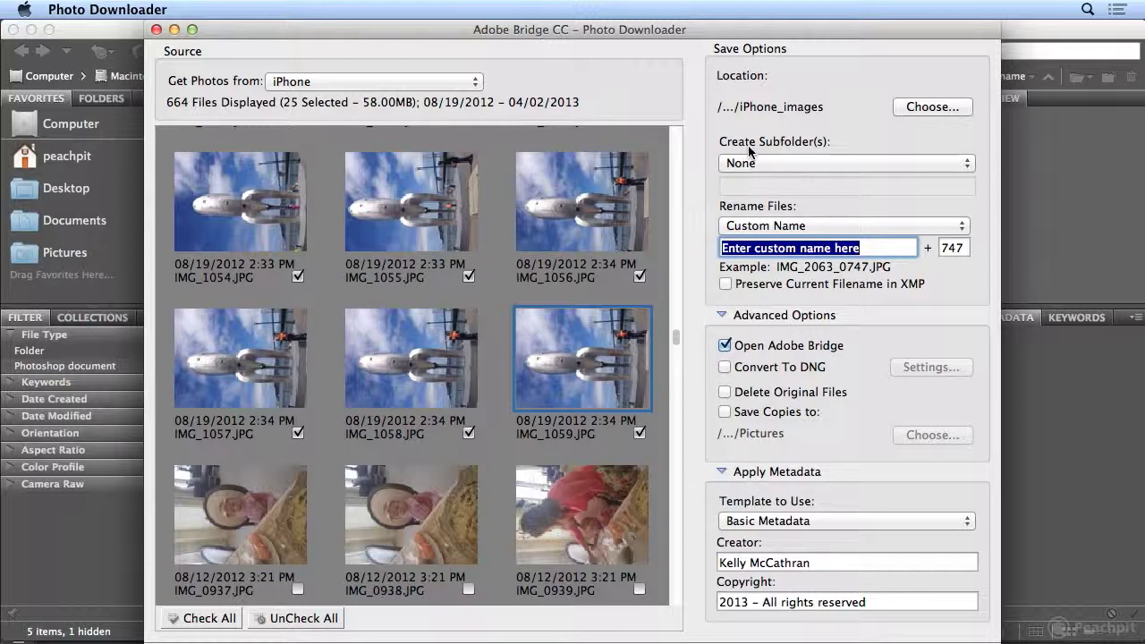
- Rename downloads with the custom name iPhone_images, numbering from 1
text(iPhone_images)
double_click(953, 246)
text(1)
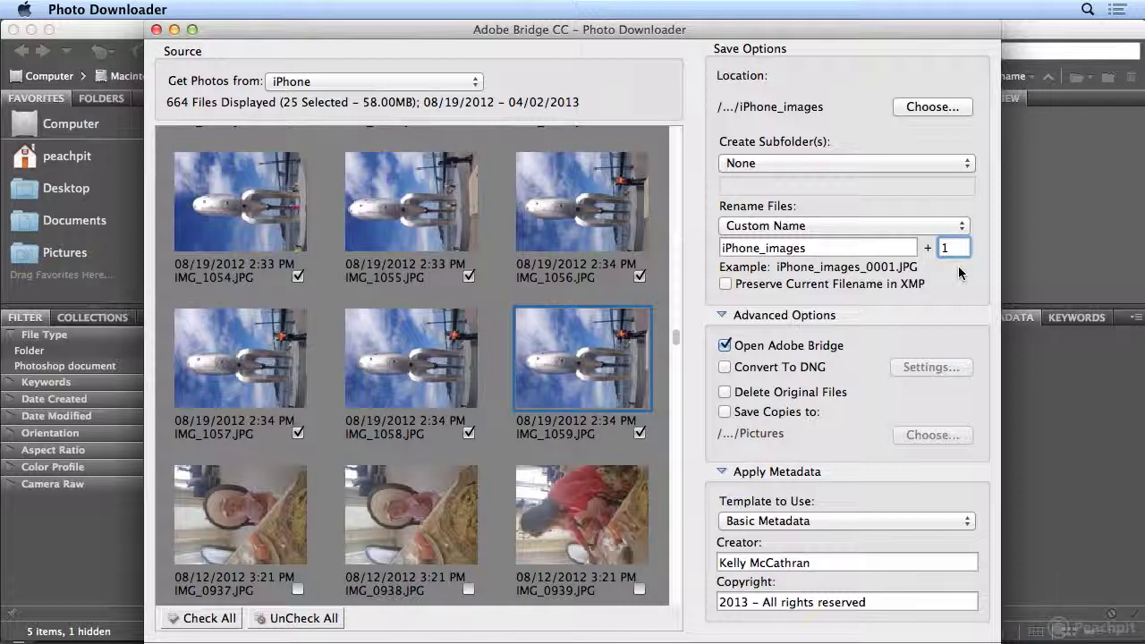
click(724, 473)
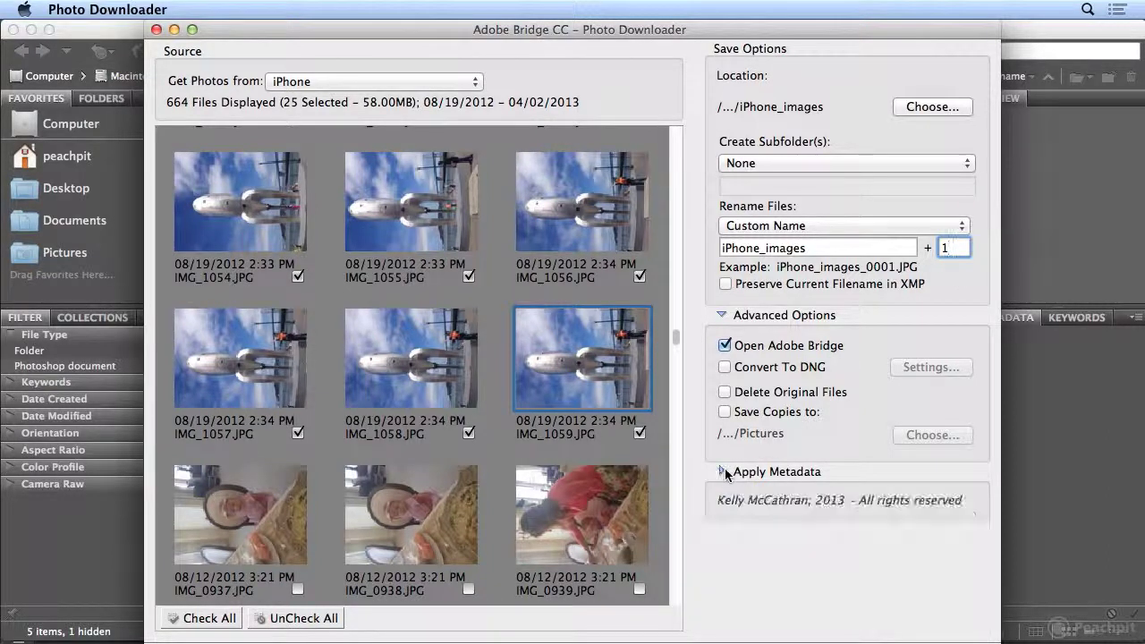
click(723, 473)
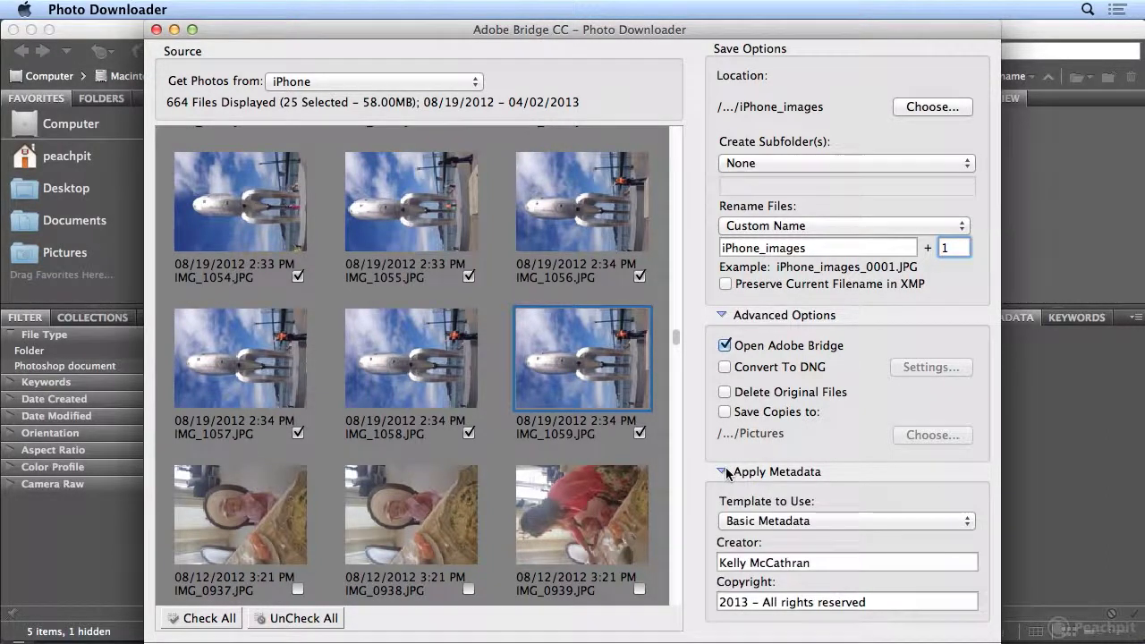
click(753, 522)
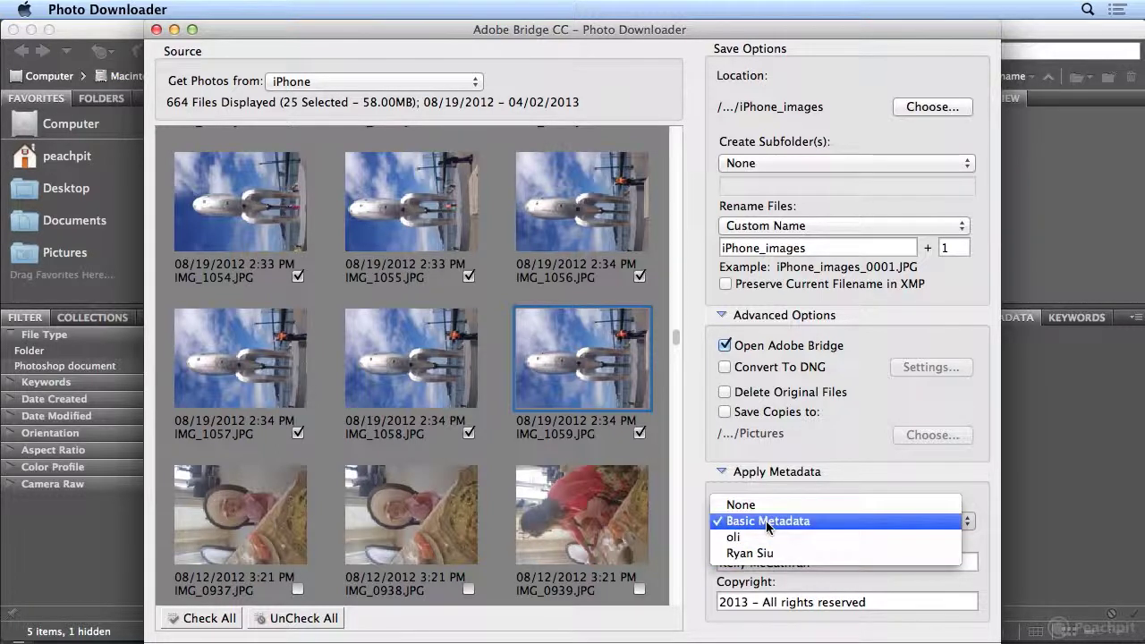
click(766, 521)
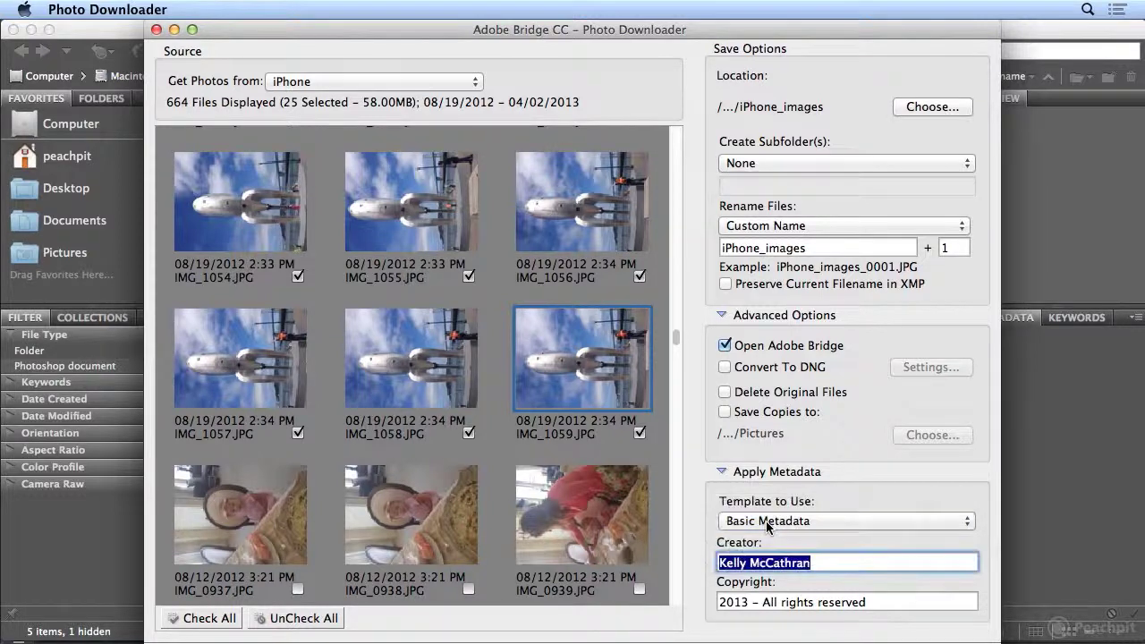
click(761, 564)
click(766, 601)
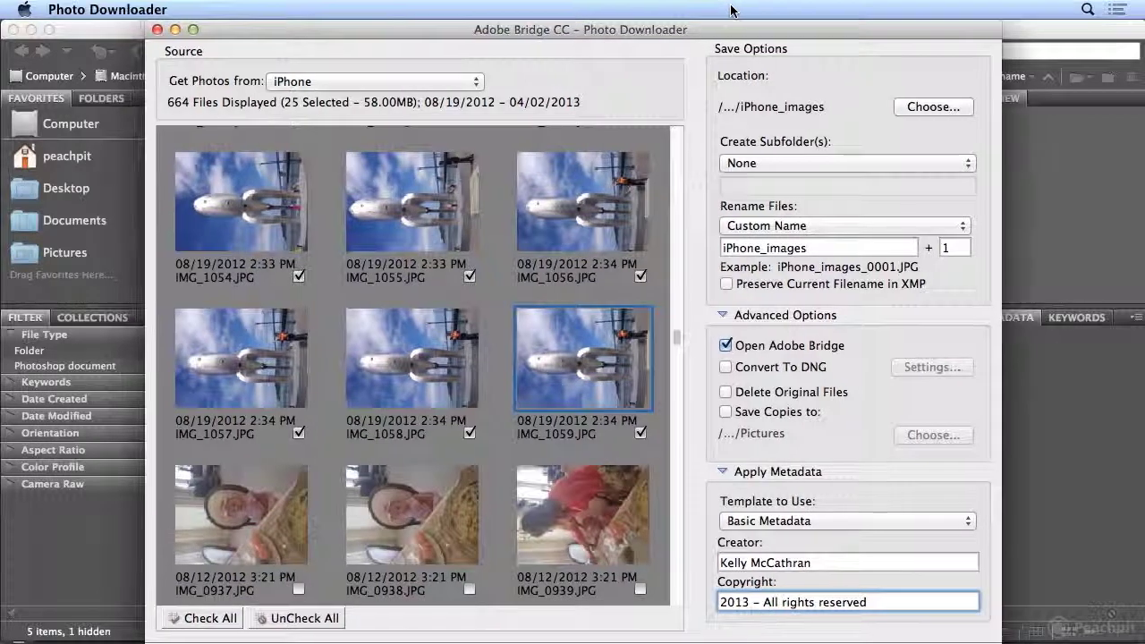
drag(730, 35, 732, 10)
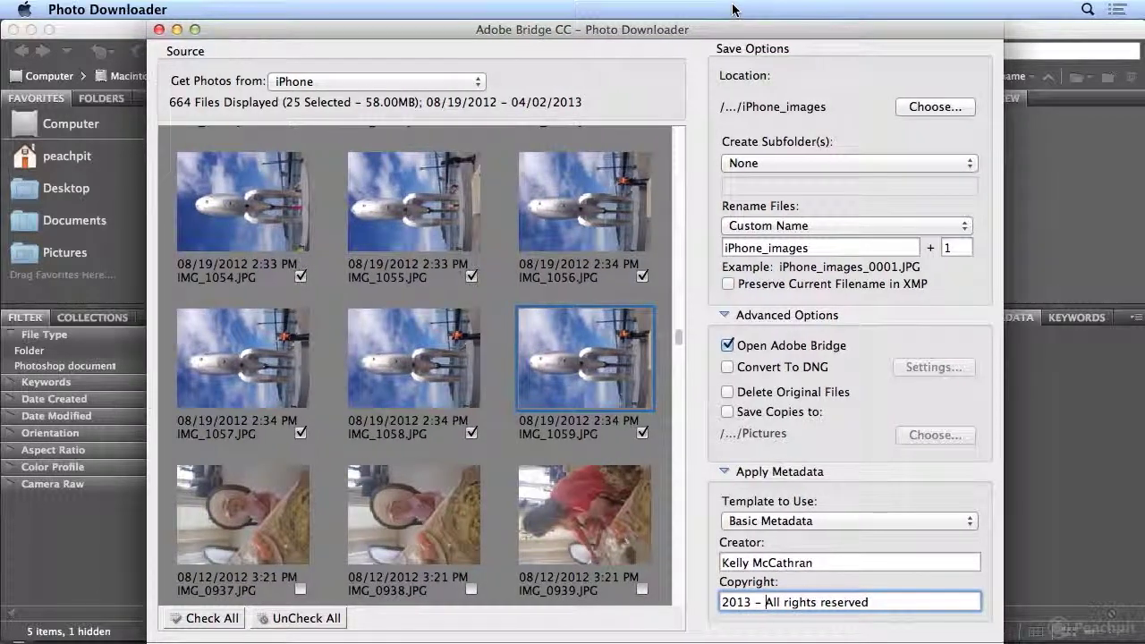
- Download the 25 photos, then view details of iPhone_images_0001 through iPhone_images_0003.JPG
click(937, 633)
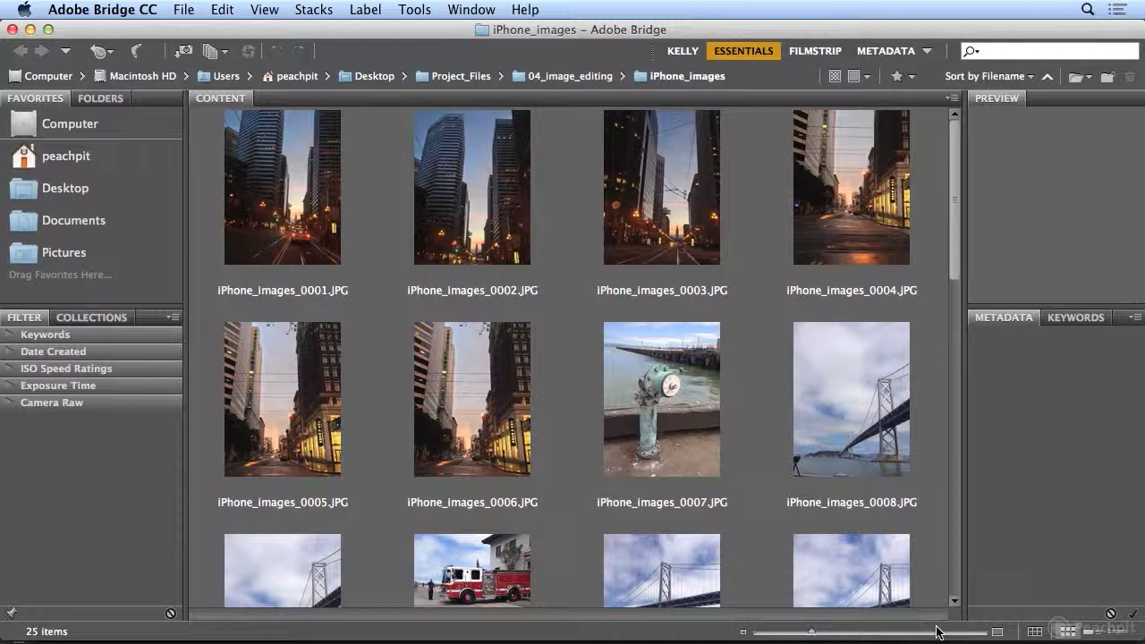
click(317, 235)
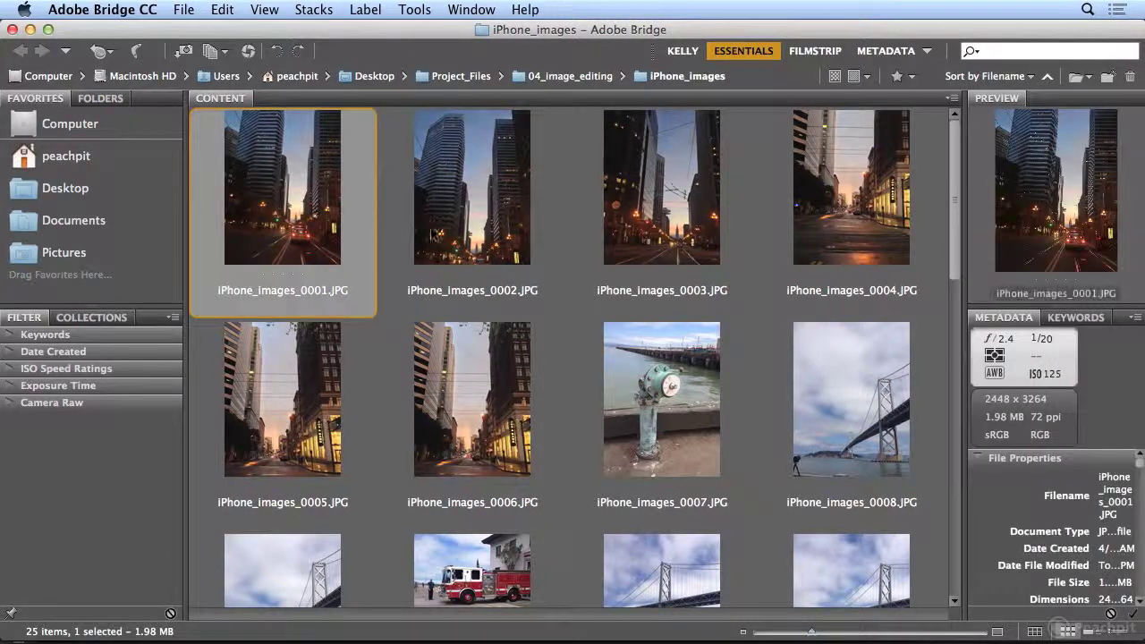
click(446, 233)
click(686, 239)
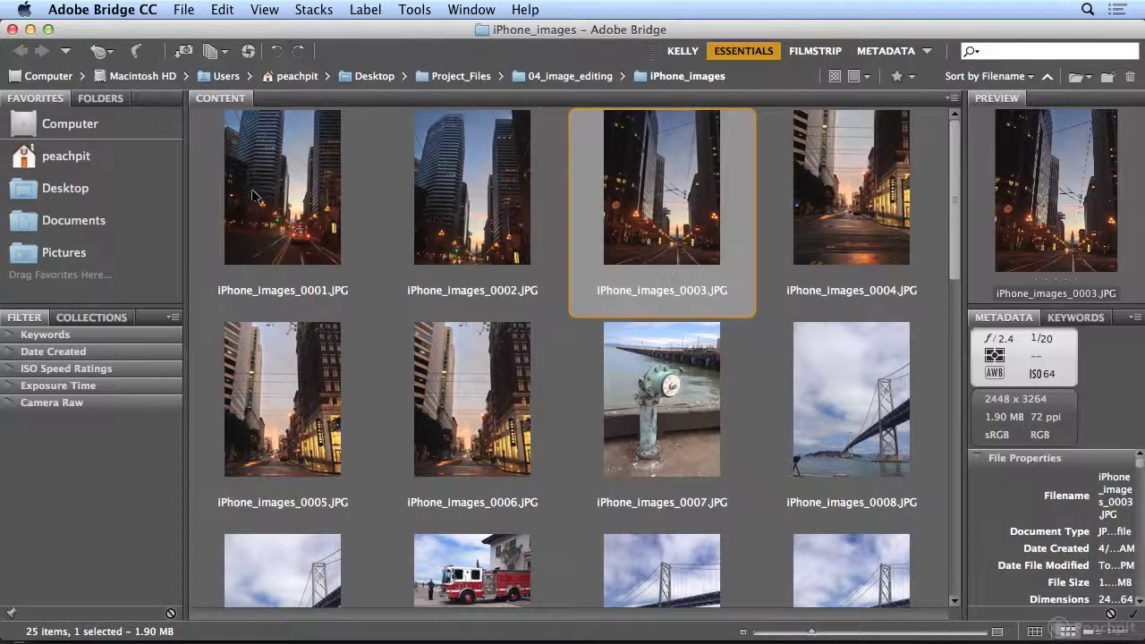
- Select all 25 imported photos and start a slideshow from the View menu
click(221, 10)
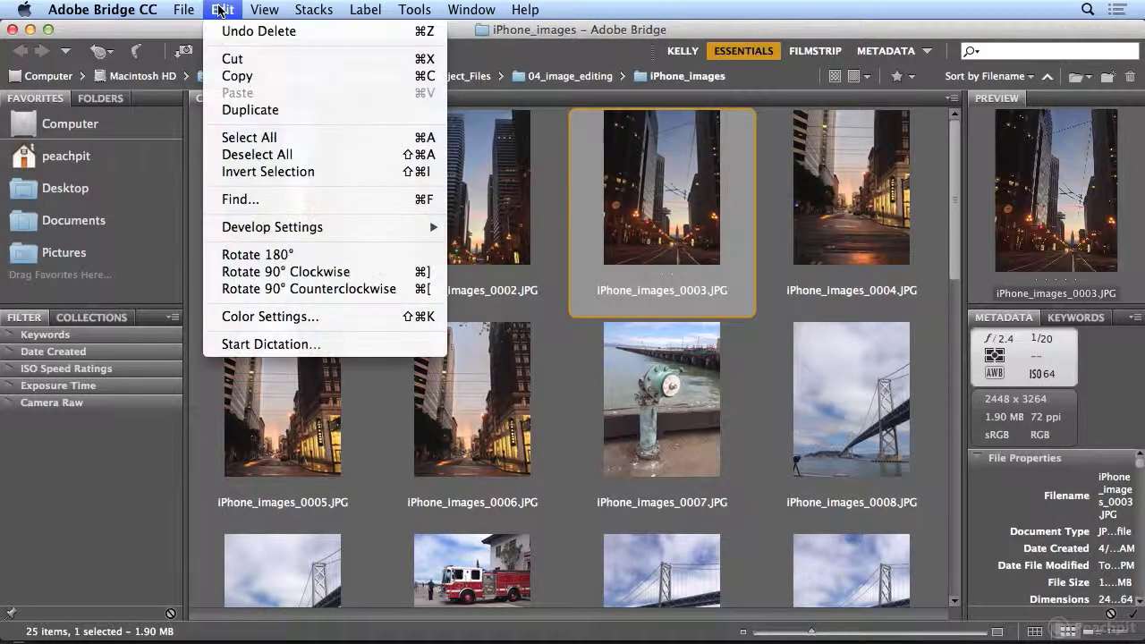
click(260, 137)
click(264, 10)
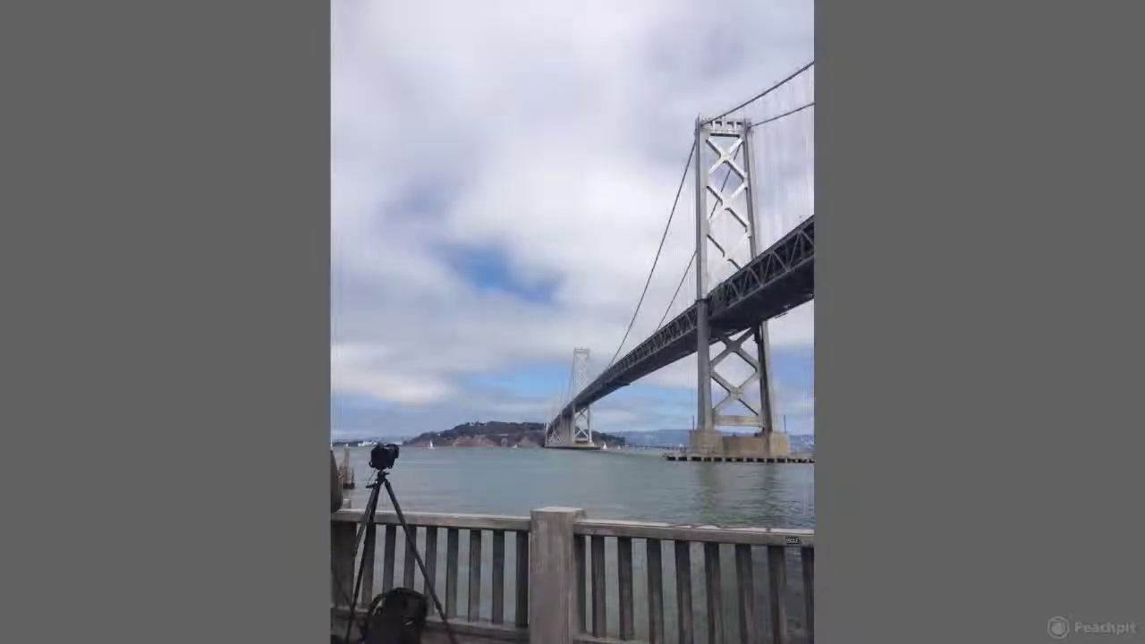
- Exit the slideshow with Esc and bring up the File menu
key(Escape)
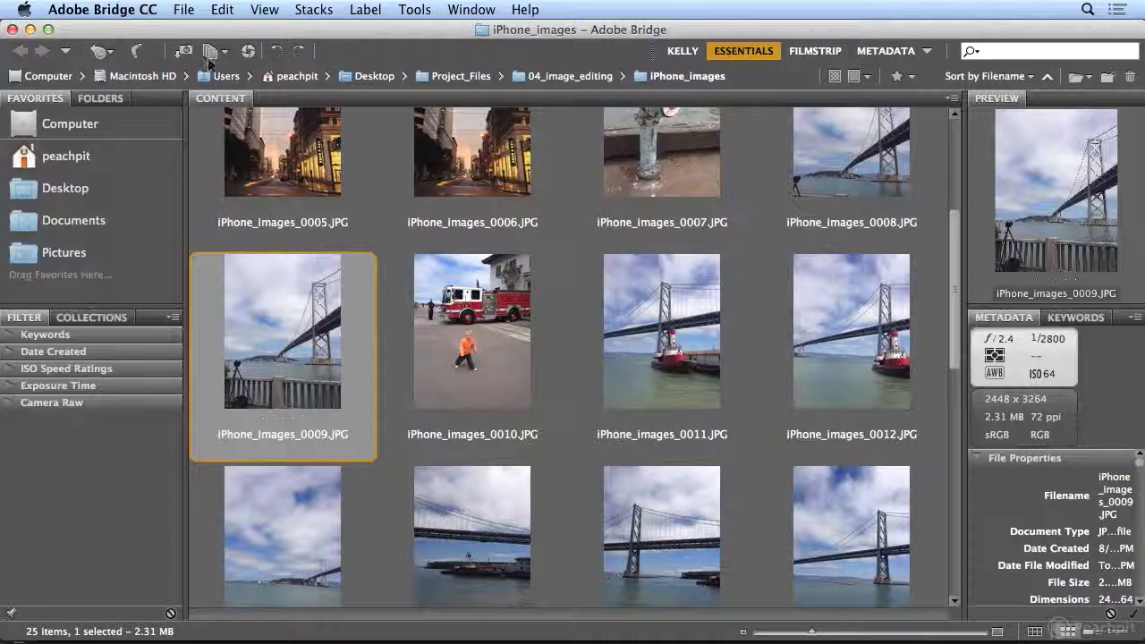
click(184, 10)
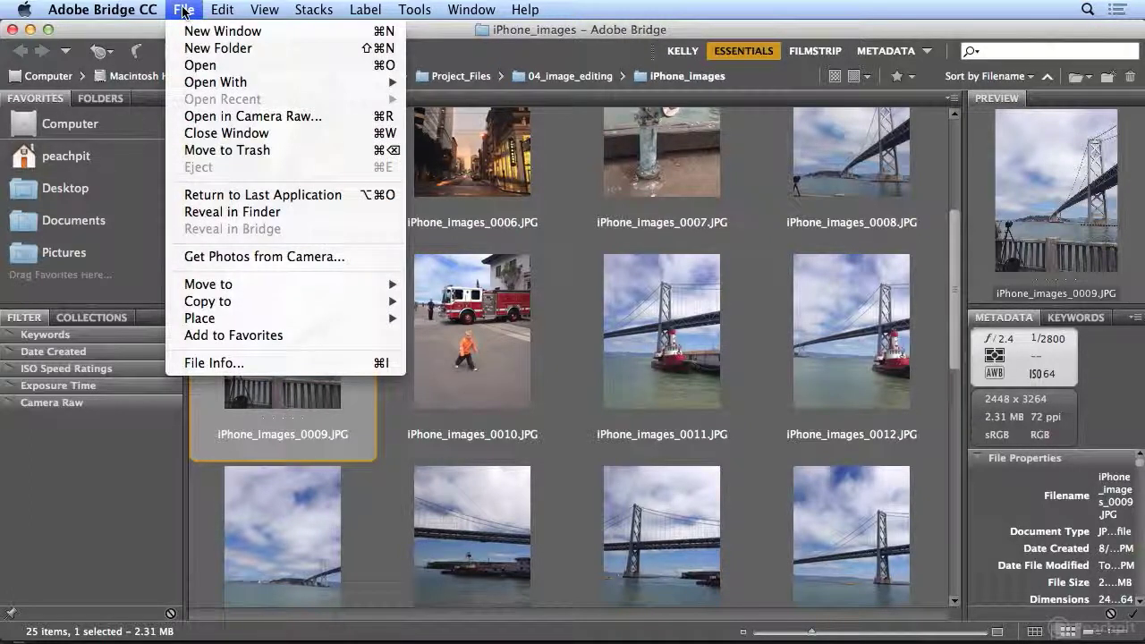